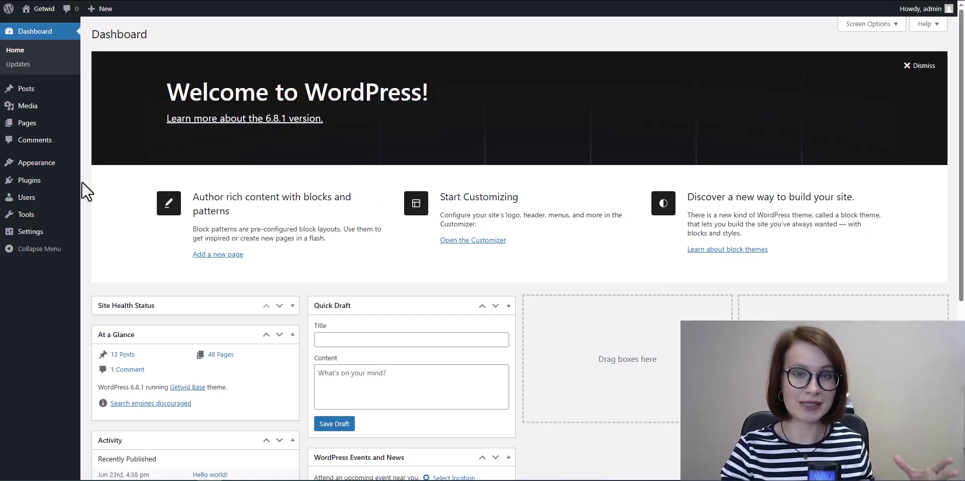
Step: Upload the motopress-booking-calendar zip archive from Downloads as a plugin, install it and activate it
{"action": "mouse_move", "coordinate": [24, 187]}
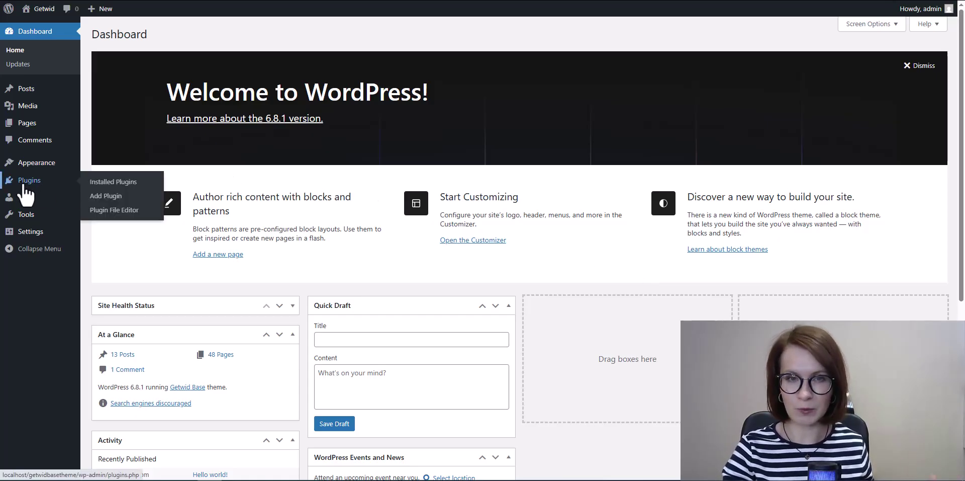
{"action": "left_click", "coordinate": [95, 204]}
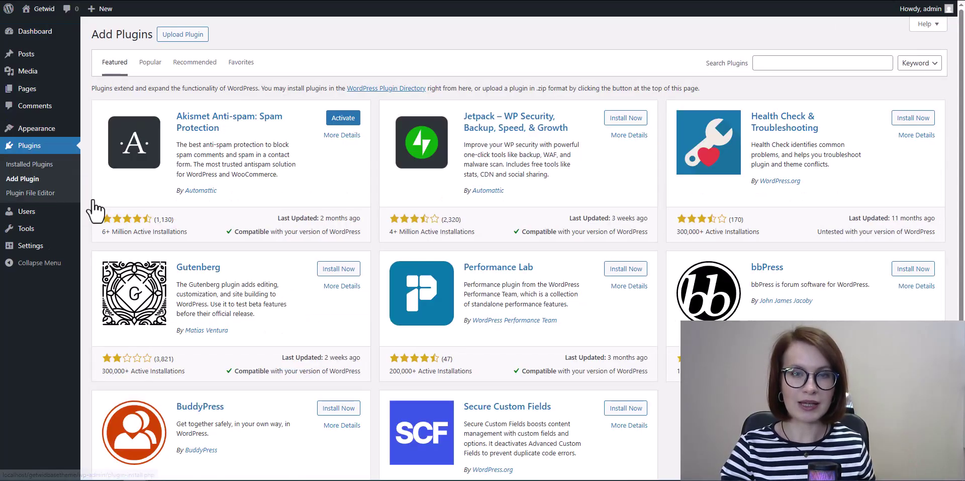
{"action": "left_click", "coordinate": [184, 37]}
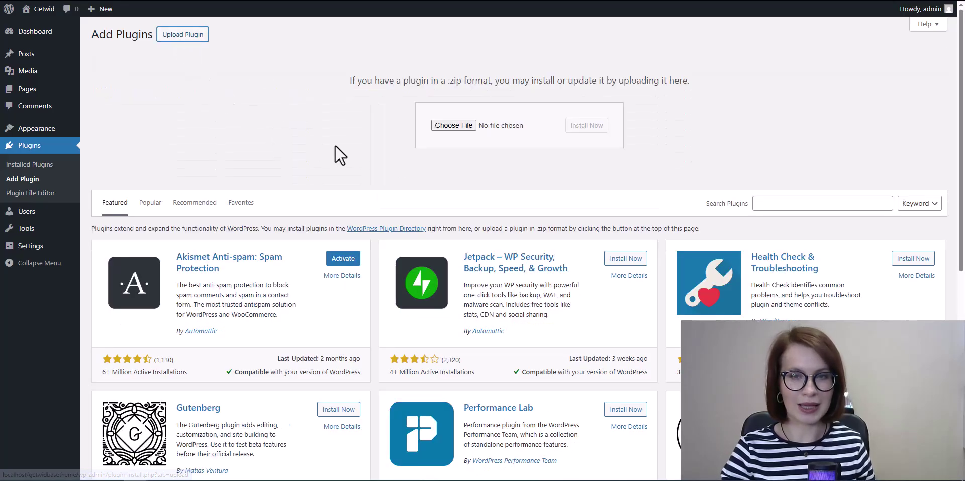
{"action": "left_click", "coordinate": [454, 126]}
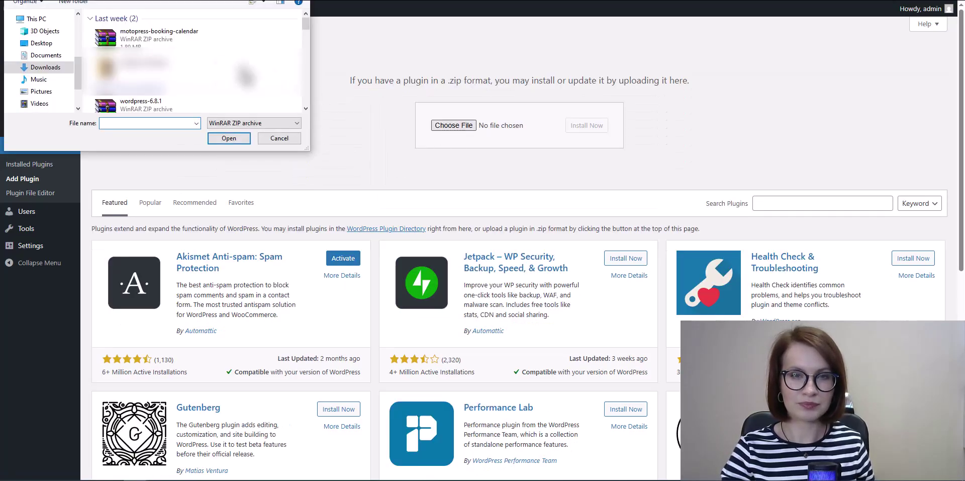
{"action": "left_click", "coordinate": [161, 35]}
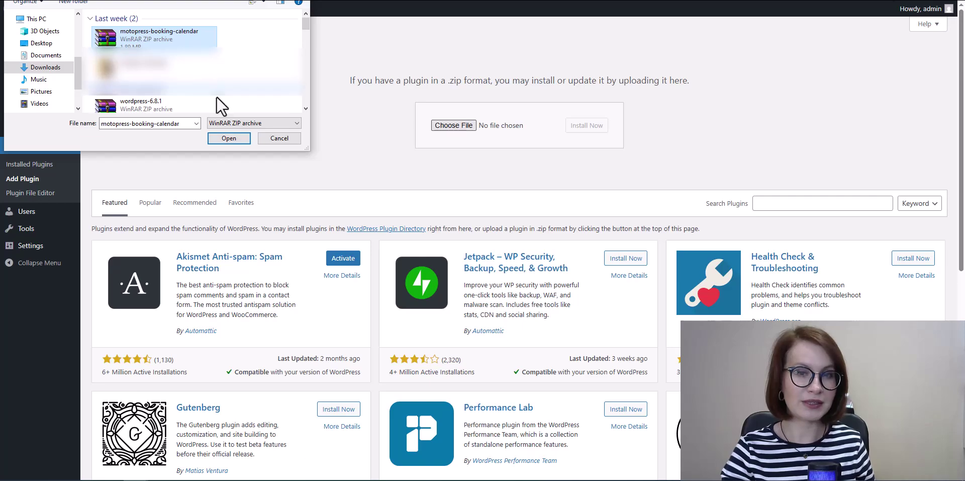
{"action": "left_click", "coordinate": [228, 138]}
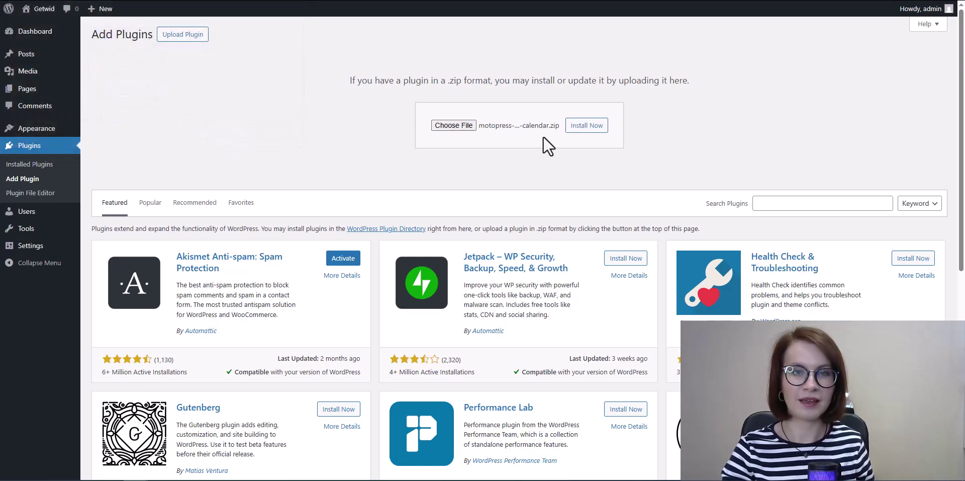
{"action": "left_click", "coordinate": [584, 142]}
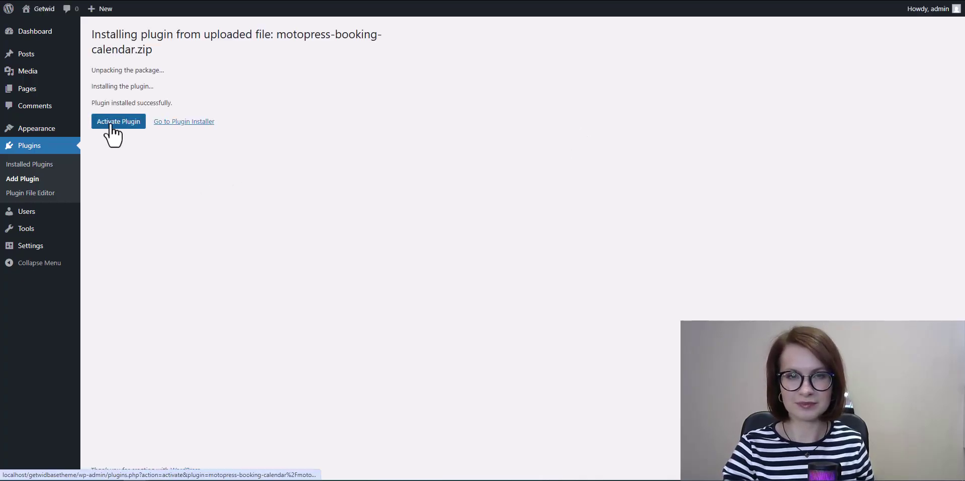
{"action": "left_click", "coordinate": [110, 124]}
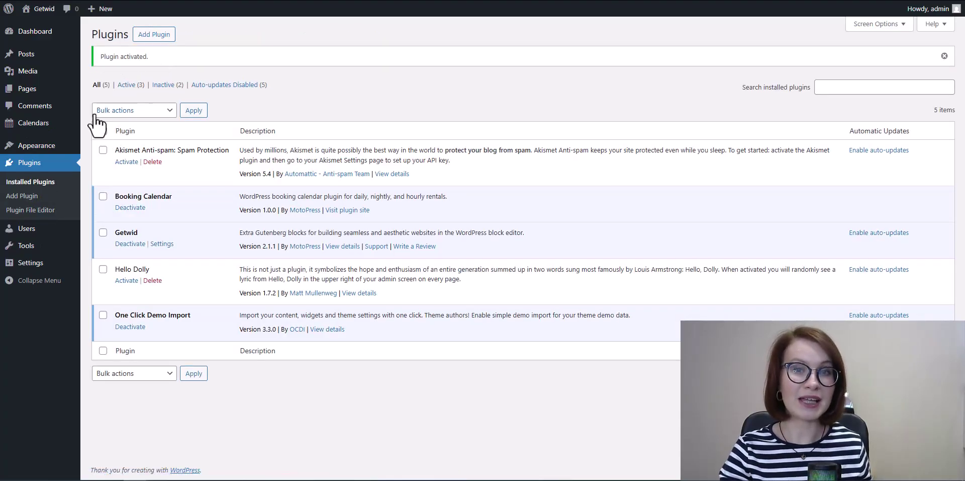
Step: Create a new booking calendar labelled "Treehouses" with multiple bookable units and the nightly booking type
{"action": "mouse_move", "coordinate": [10, 133]}
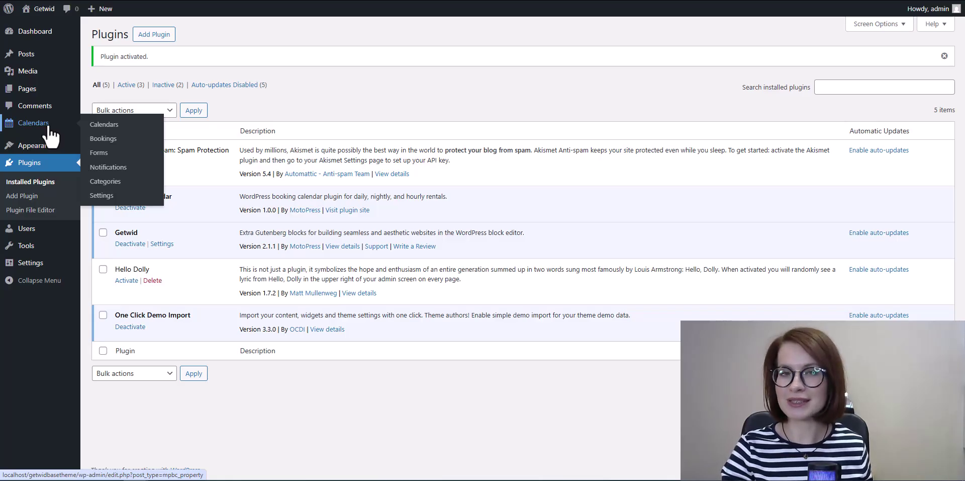
{"action": "left_click", "coordinate": [105, 131]}
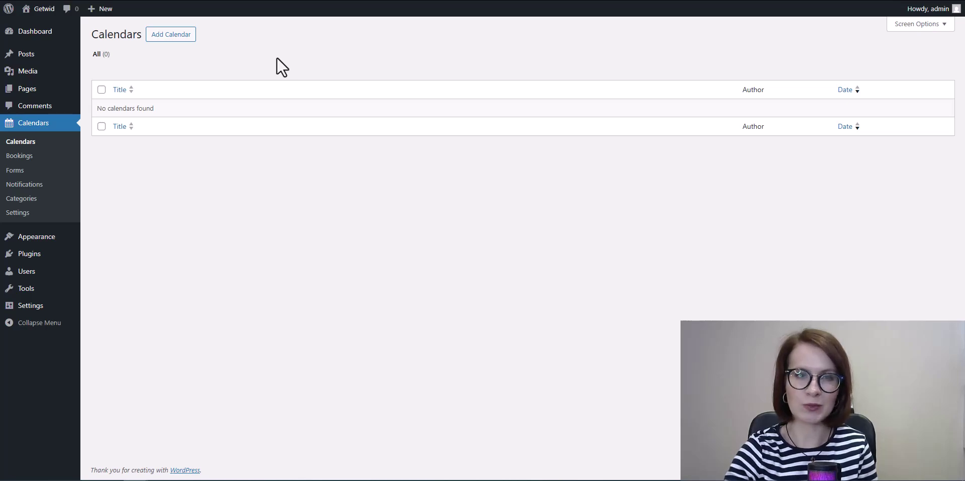
{"action": "left_click", "coordinate": [162, 40]}
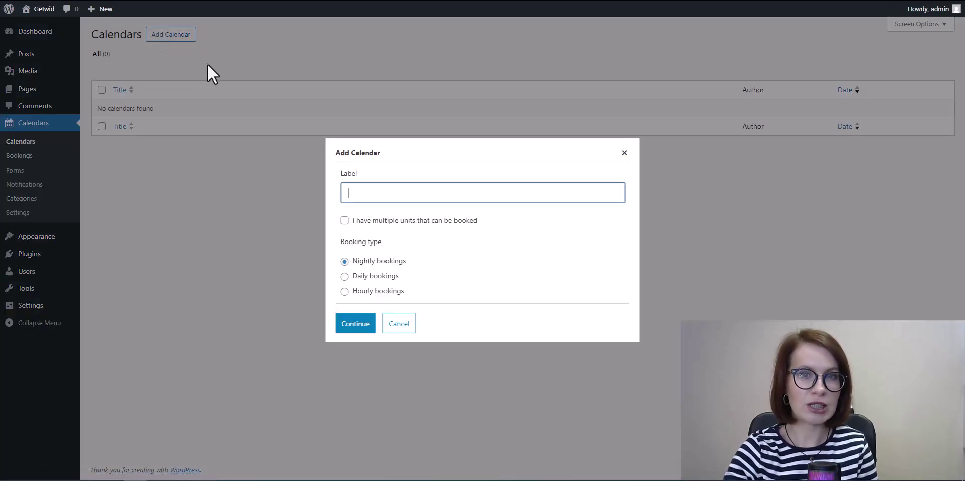
{"action": "type", "text": "Treehouses"}
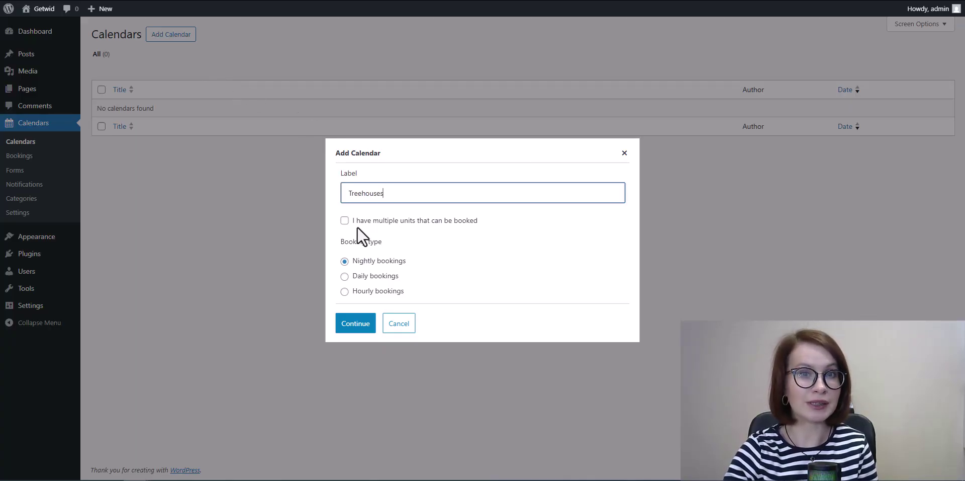
{"action": "left_click", "coordinate": [393, 210]}
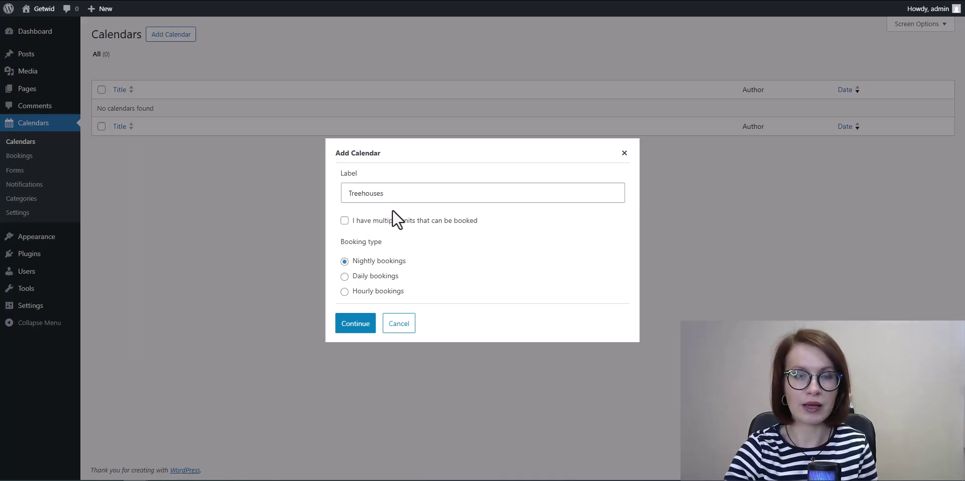
{"action": "left_click", "coordinate": [345, 225]}
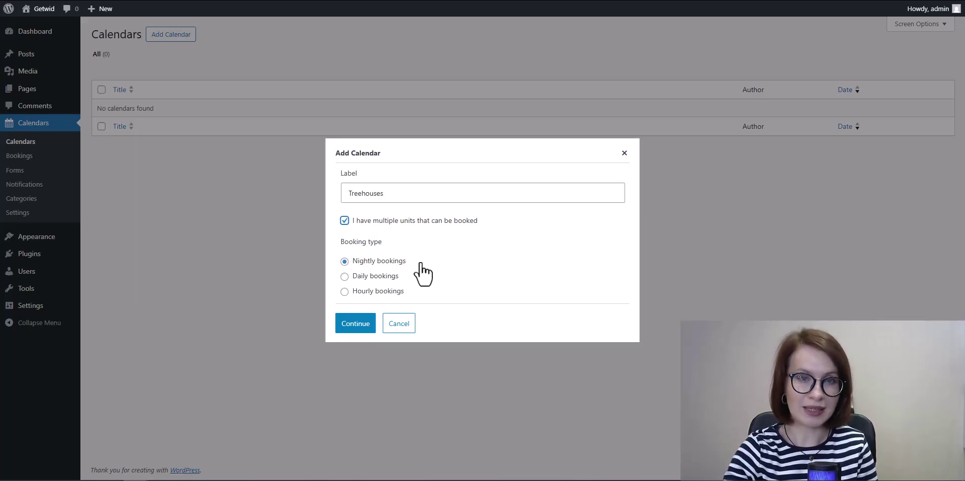
{"action": "left_click", "coordinate": [350, 331]}
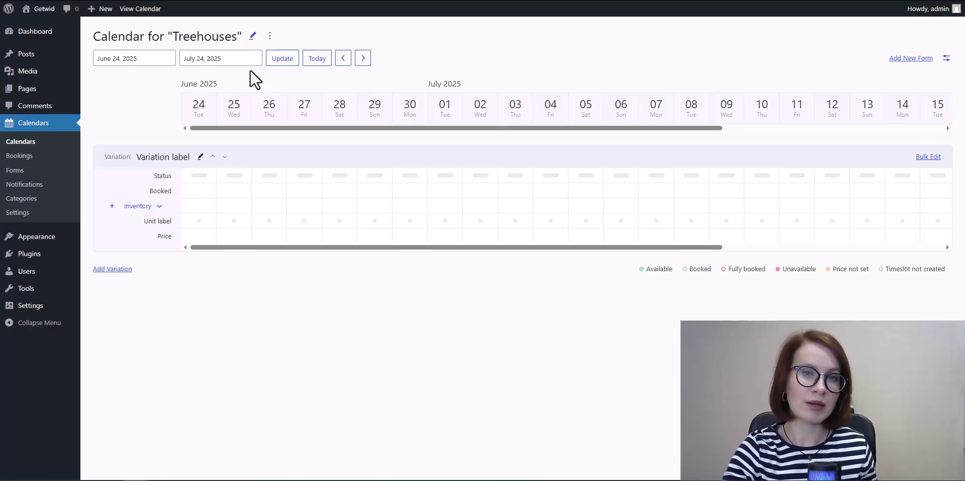
Step: Extend the Treehouses calendar's displayed date range to end on September 30, 2025
{"action": "left_click", "coordinate": [234, 60]}
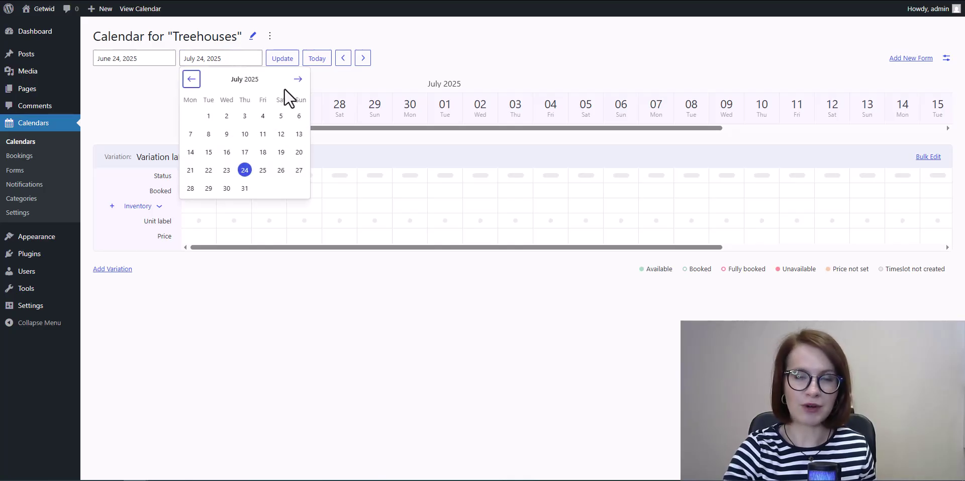
{"action": "left_click", "coordinate": [299, 79]}
{"action": "left_click", "coordinate": [298, 79]}
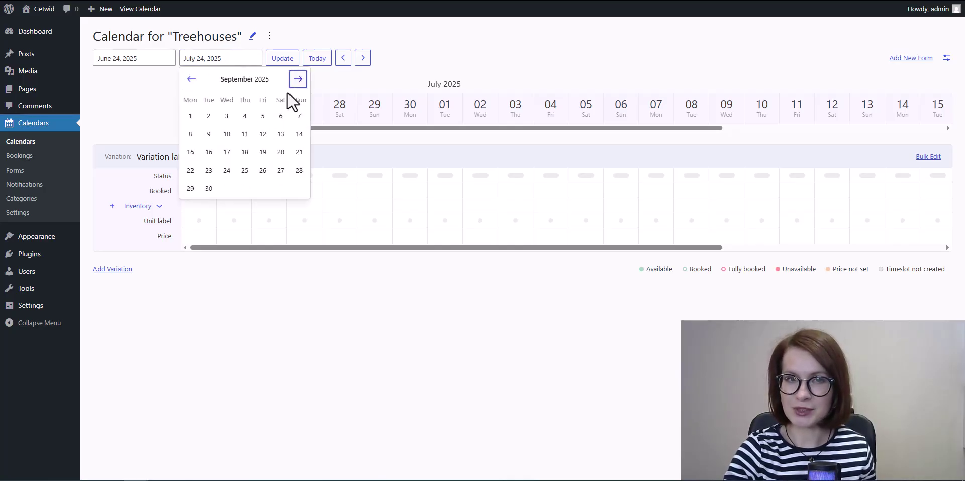
{"action": "left_click", "coordinate": [208, 192]}
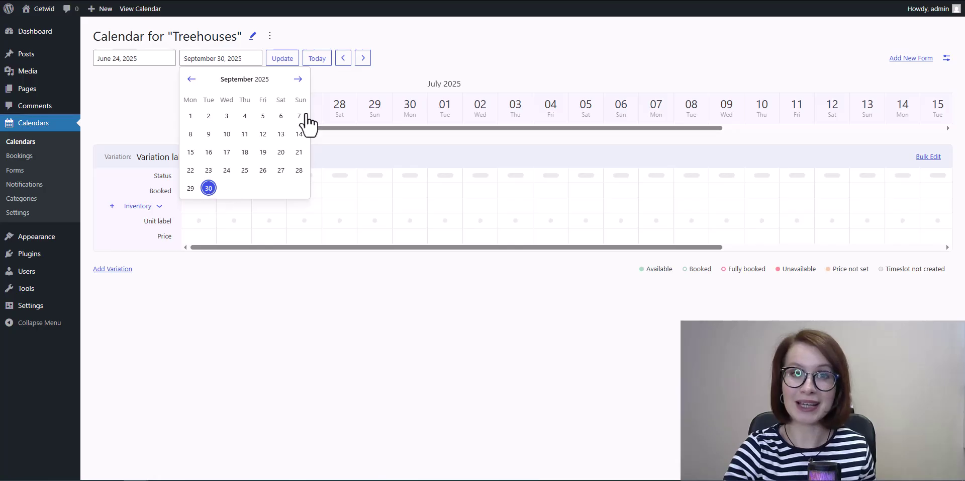
{"action": "left_click", "coordinate": [320, 85]}
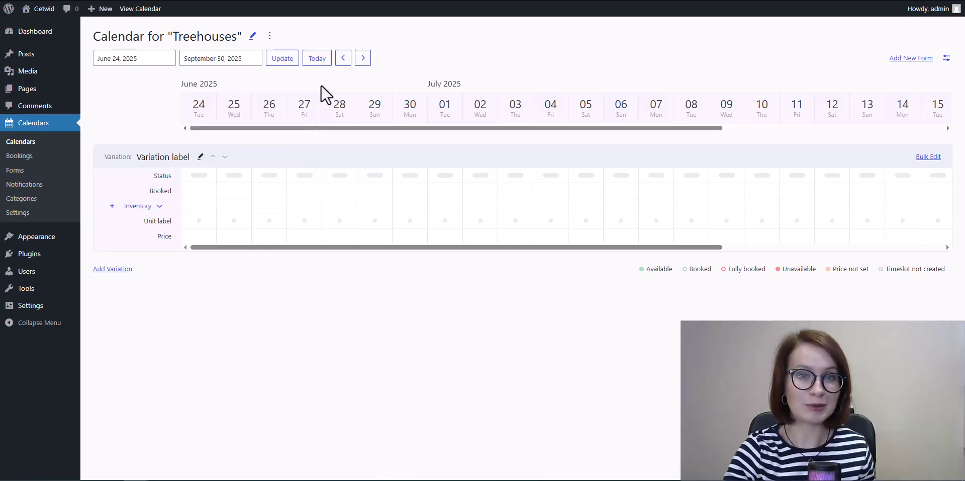
{"action": "left_click", "coordinate": [283, 64]}
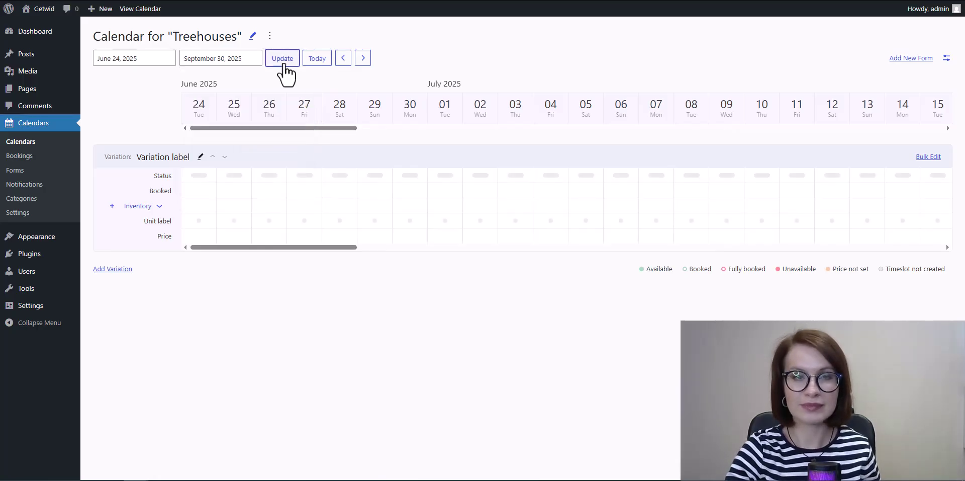
Step: Open the calendar's variation for editing and title it "Treehouse Arden"
{"action": "left_click", "coordinate": [201, 157]}
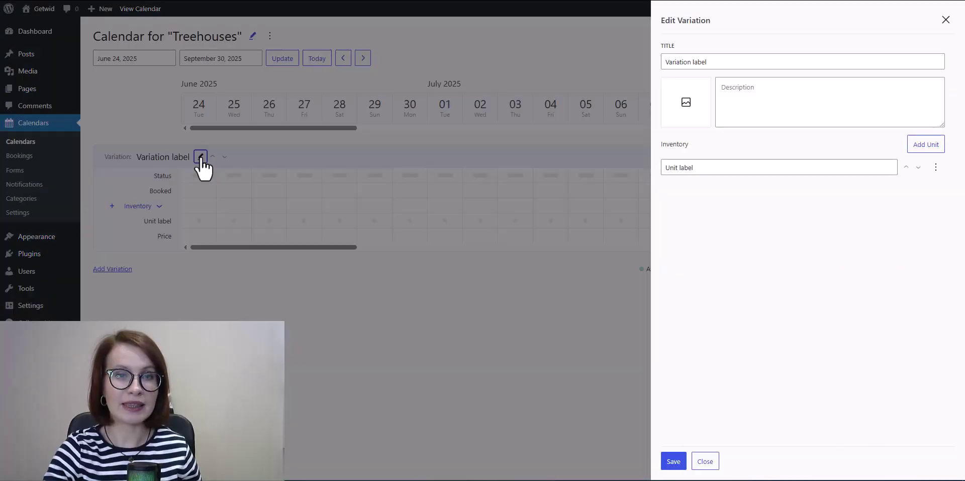
{"action": "left_click", "coordinate": [722, 62]}
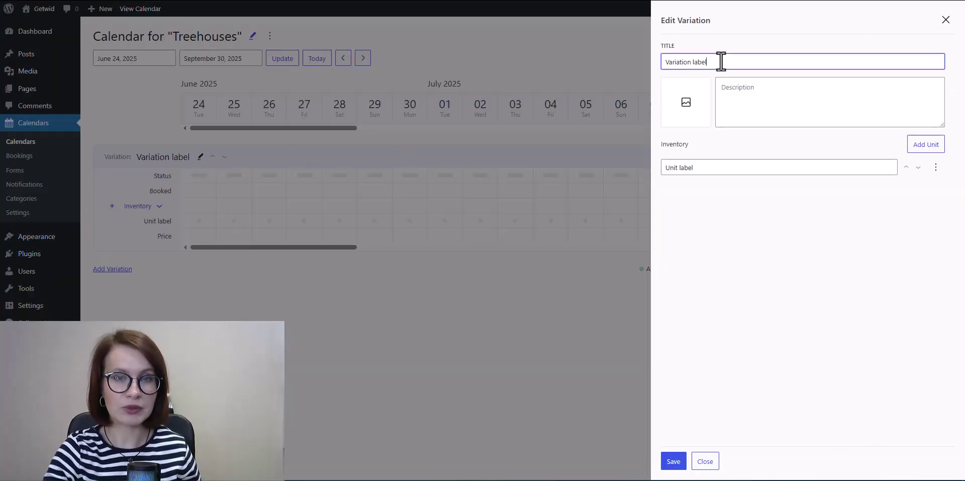
{"action": "left_click_drag", "start_coordinate": [722, 62], "coordinate": [664, 82]}
{"action": "type", "text": "Treehouse Arden"}
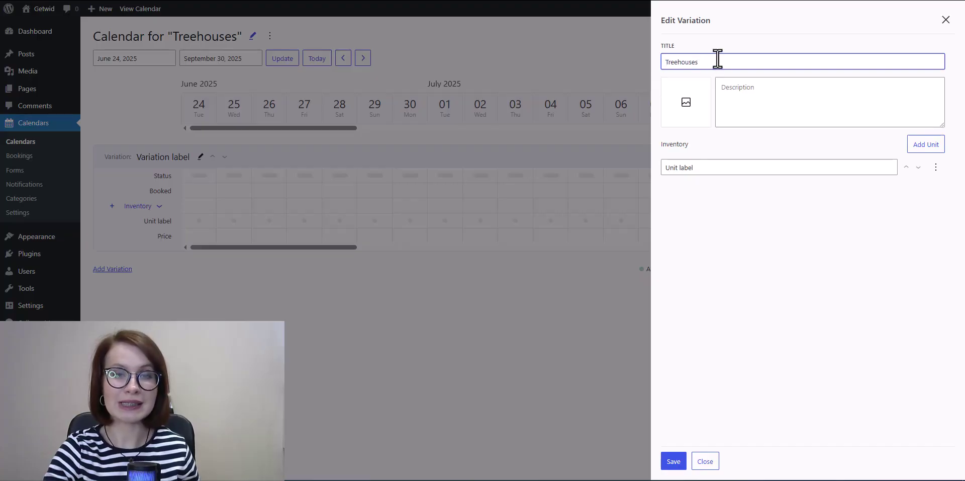
Step: Set the variation's image to Arden.png from the media library
{"action": "left_click", "coordinate": [689, 114]}
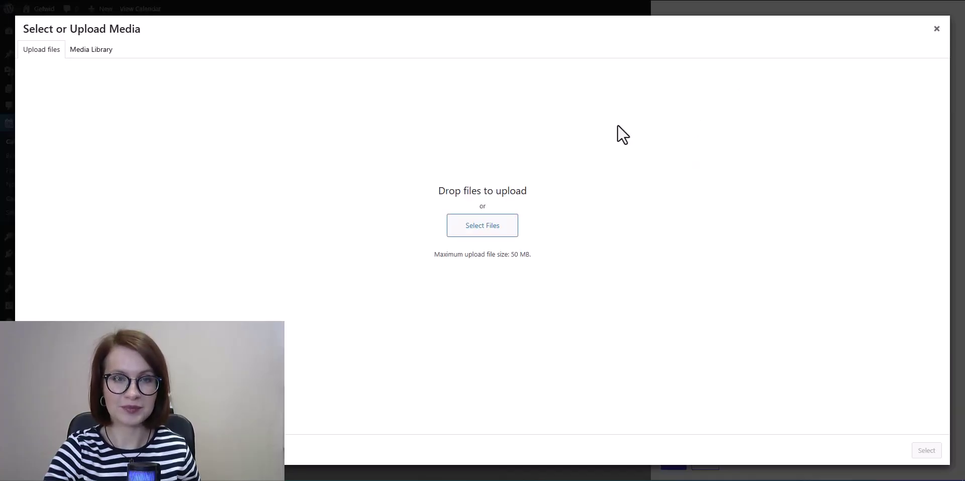
{"action": "left_click", "coordinate": [94, 51]}
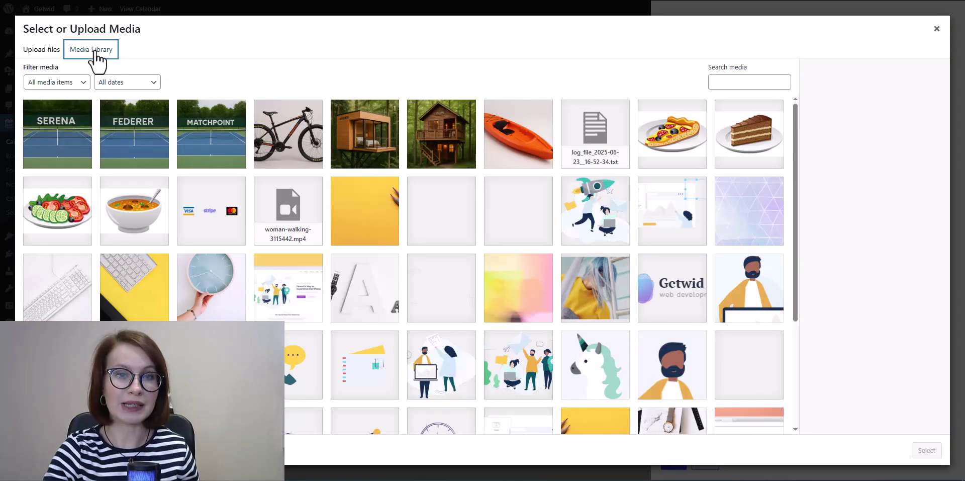
{"action": "left_click", "coordinate": [358, 153]}
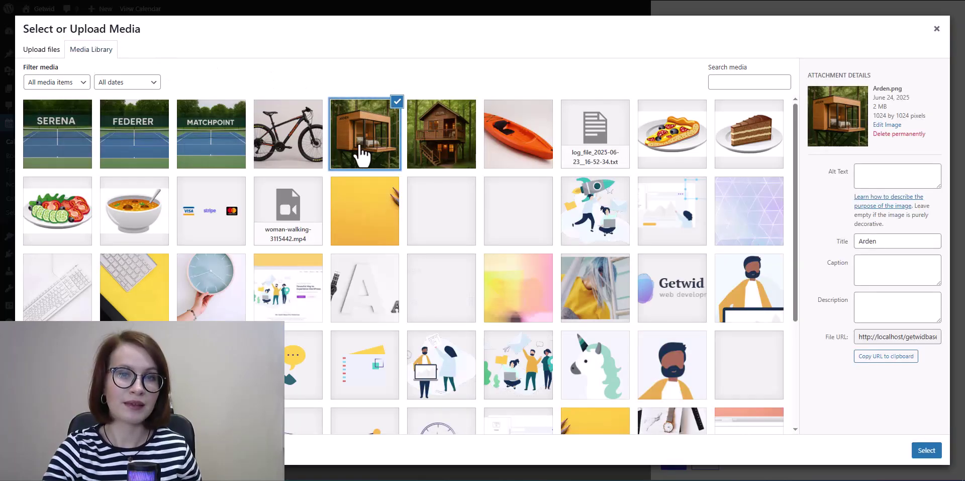
{"action": "left_click", "coordinate": [927, 450]}
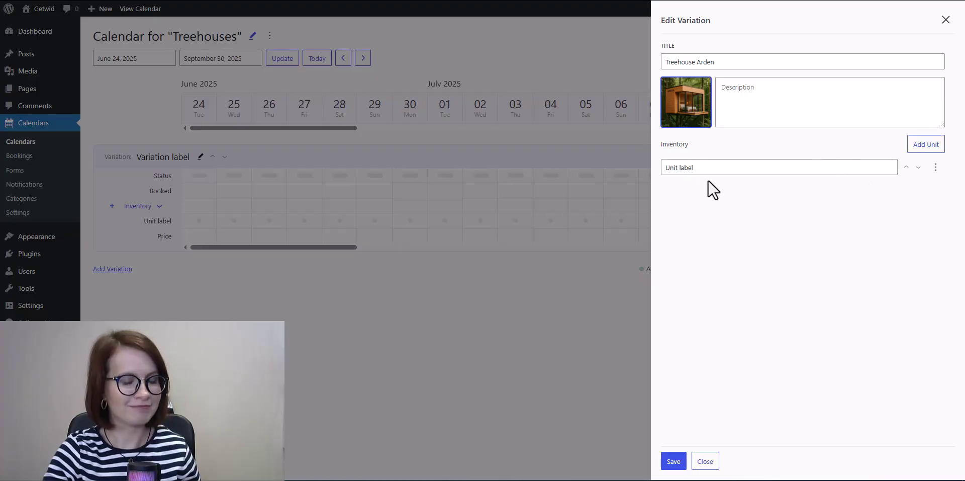
Step: Rename the first inventory unit "Treehouse Arden 1" and copy the text "Treehouse Arden" from its name
{"action": "triple_click", "coordinate": [696, 167]}
{"action": "type", "text": "Treehouse Arden 1"}
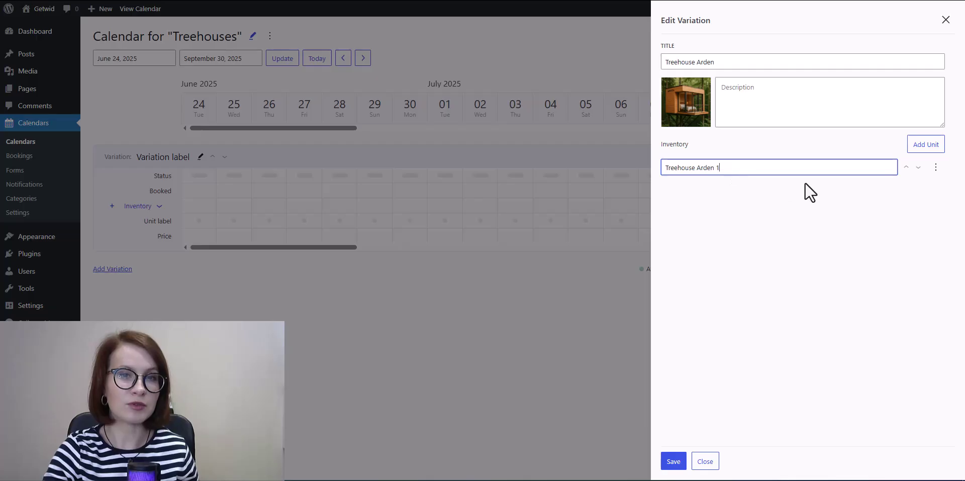
{"action": "left_click_drag", "start_coordinate": [715, 171], "coordinate": [678, 167]}
{"action": "right_click", "coordinate": [679, 168]}
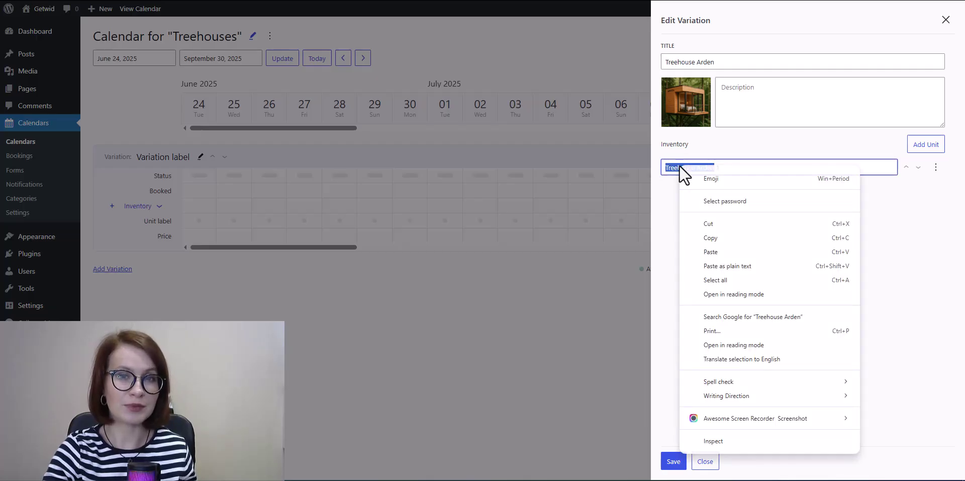
{"action": "left_click", "coordinate": [715, 234]}
{"action": "left_click", "coordinate": [766, 225]}
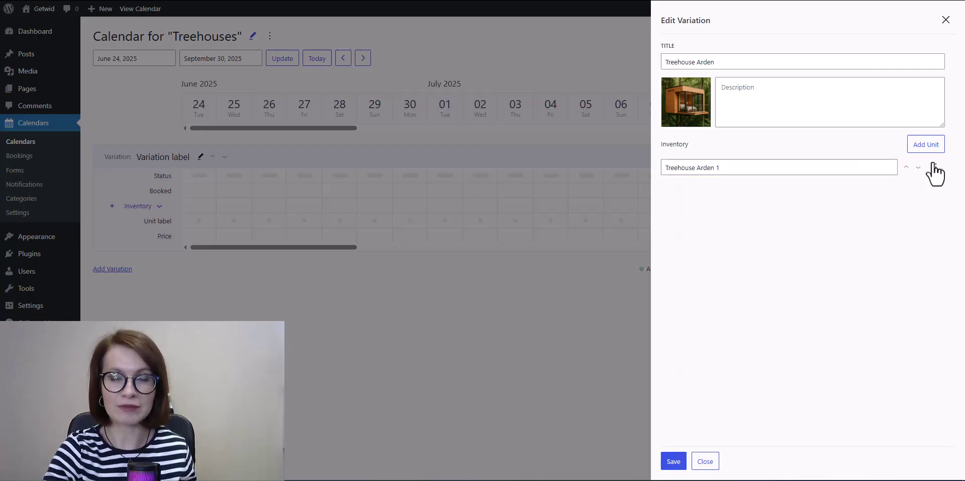
Step: Add a second inventory unit and name it "Treehouse Arden - 2" using the copied text
{"action": "left_click", "coordinate": [927, 151]}
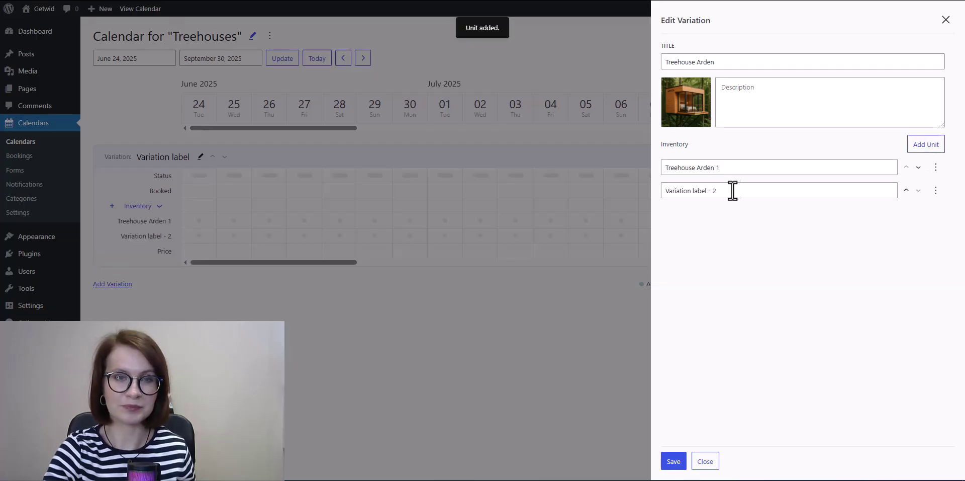
{"action": "left_click", "coordinate": [706, 191]}
{"action": "left_click_drag", "start_coordinate": [705, 192], "coordinate": [670, 195]}
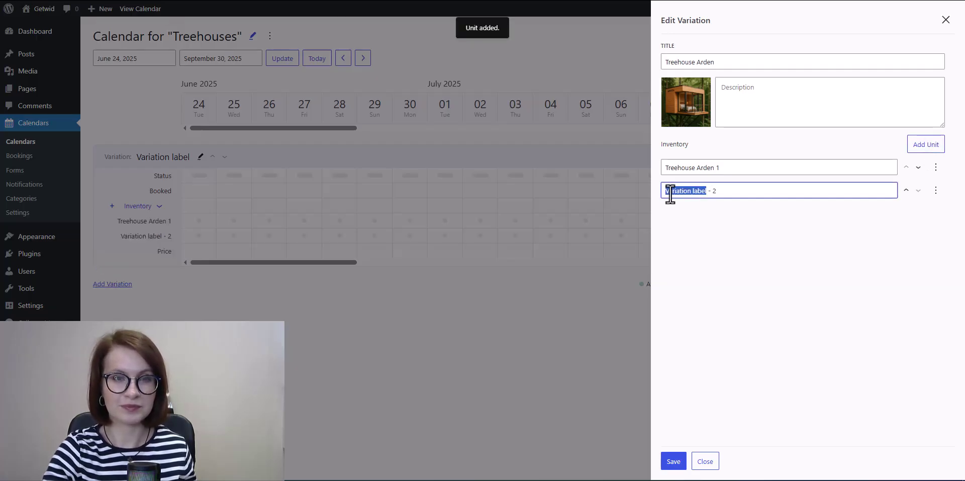
{"action": "key", "text": "ctrl+v"}
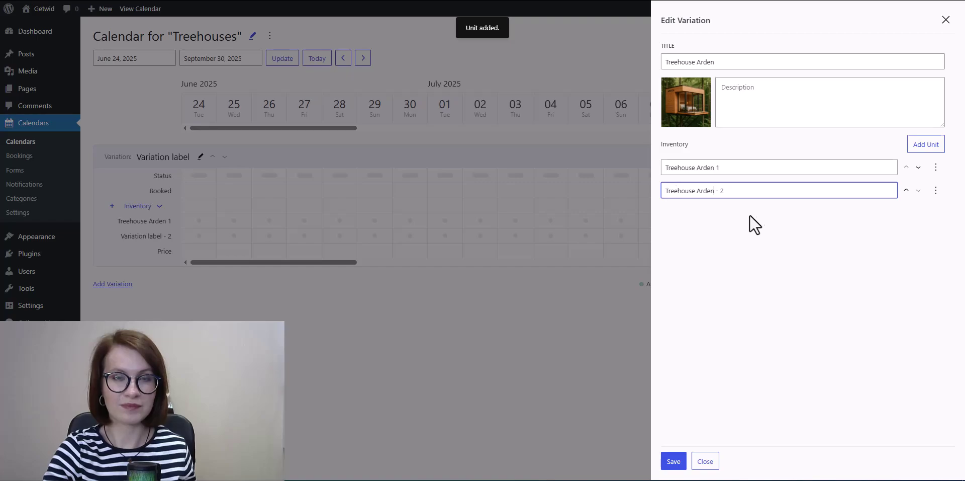
Step: Add a third inventory unit named "Treehouse Arden - 3" and save the variation
{"action": "left_click", "coordinate": [924, 146]}
{"action": "left_click_drag", "start_coordinate": [707, 213], "coordinate": [665, 214]}
{"action": "key", "text": "ctrl+v"}
{"action": "left_click", "coordinate": [775, 268]}
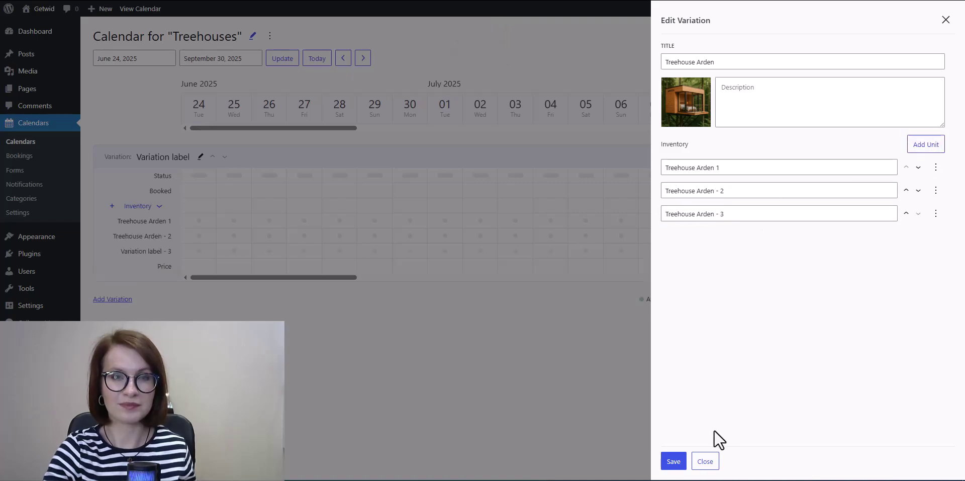
{"action": "left_click", "coordinate": [673, 461]}
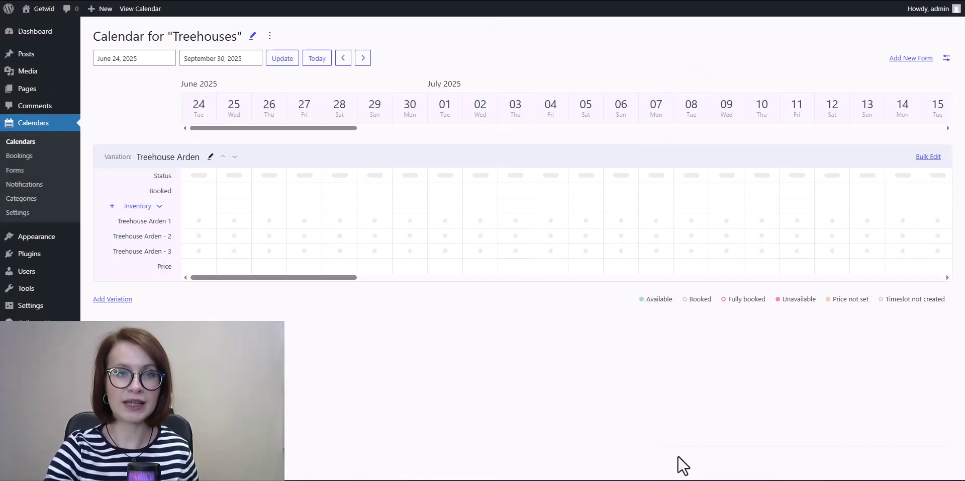
Step: Bulk edit Treehouse Arden to make all units available at a price of 150 per unit from June 24 to September 30, 2025
{"action": "left_click", "coordinate": [927, 156]}
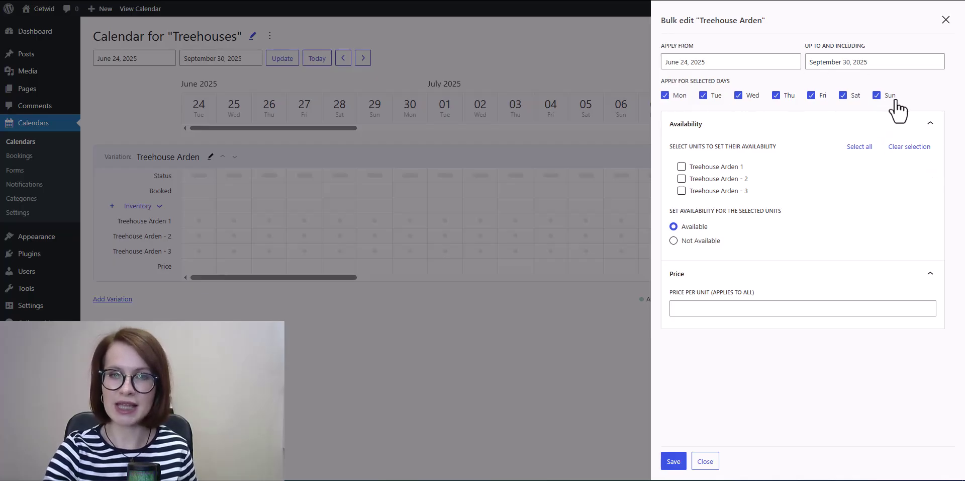
{"action": "left_click", "coordinate": [858, 162]}
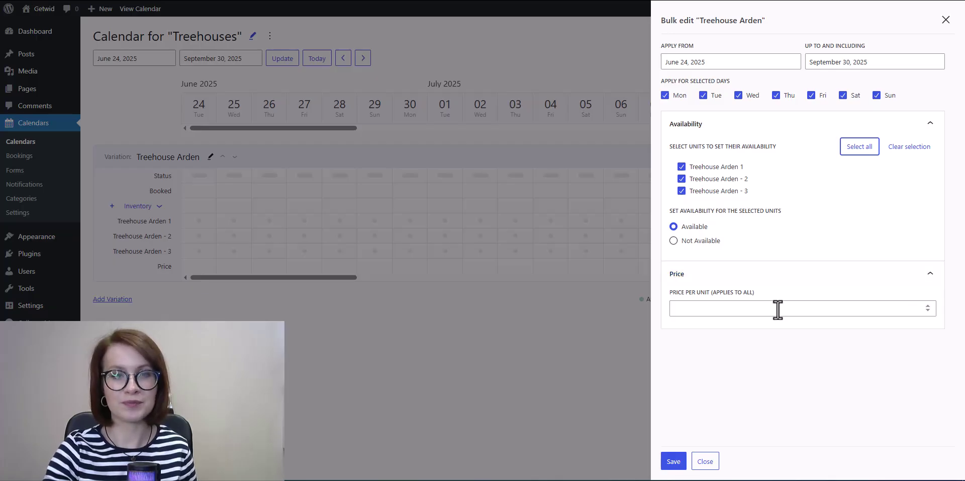
{"action": "left_click", "coordinate": [719, 310]}
{"action": "type", "text": "150"}
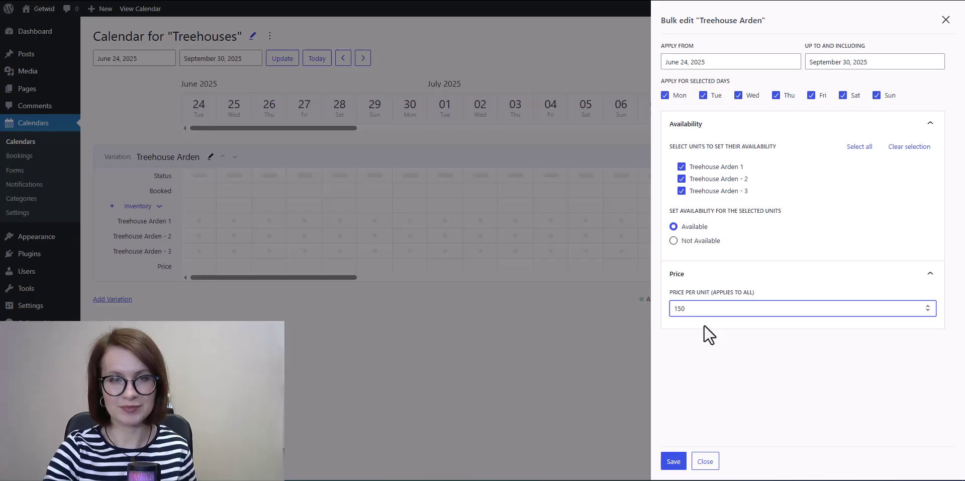
{"action": "left_click", "coordinate": [709, 334]}
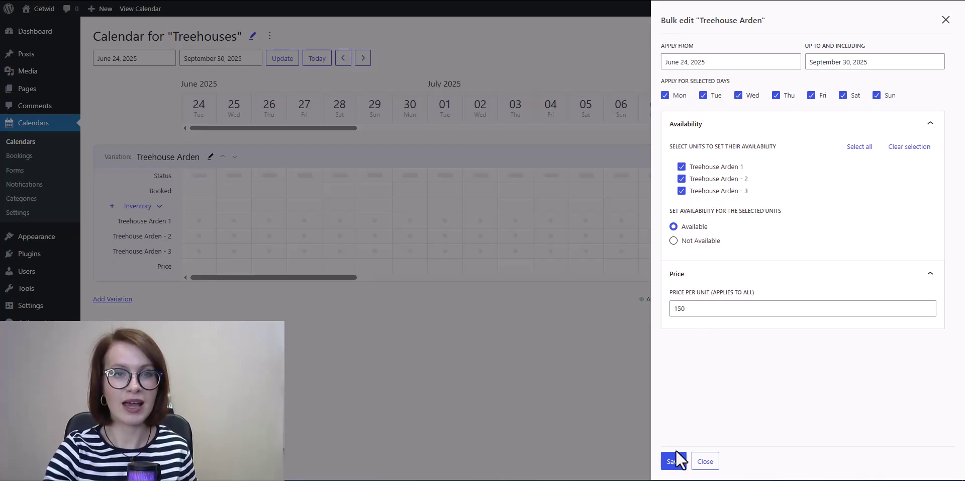
{"action": "left_click", "coordinate": [674, 469]}
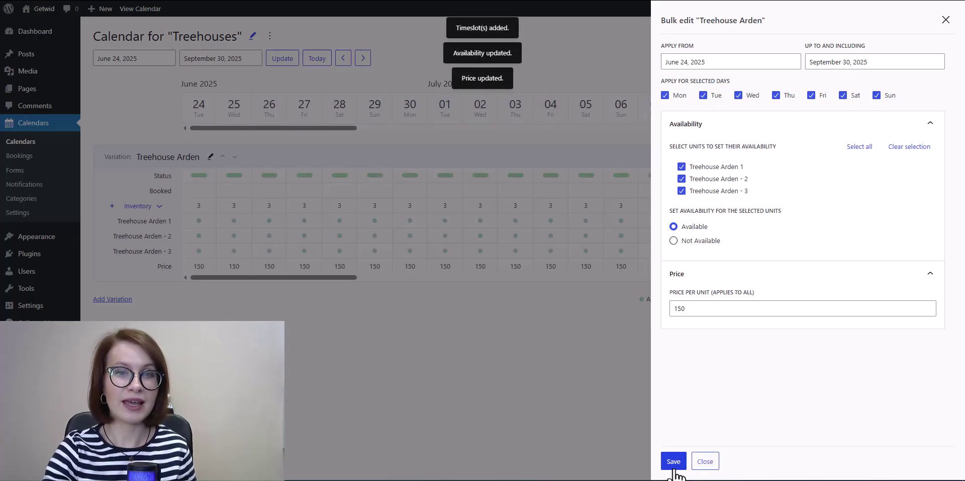
{"action": "left_click", "coordinate": [705, 461]}
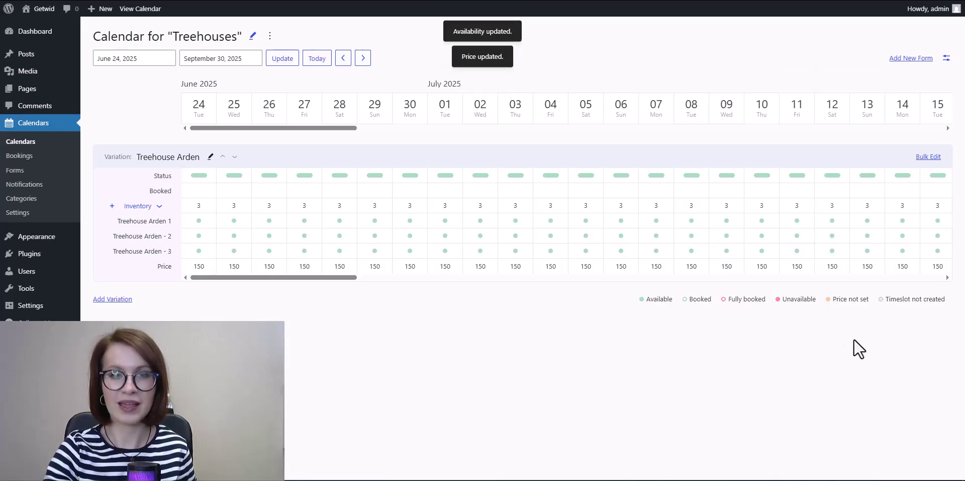
Step: Set the currency to US Dollar ($) in the booking calendar plugin's general settings
{"action": "left_click", "coordinate": [8, 215]}
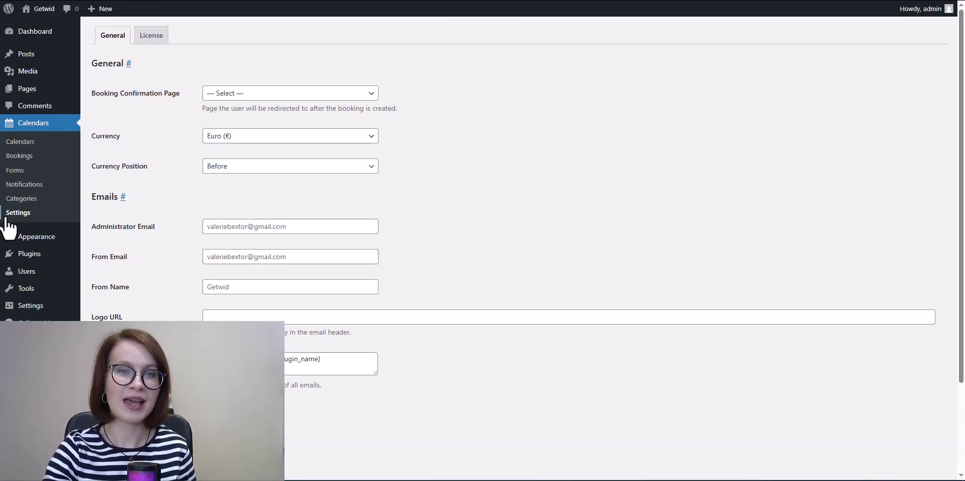
{"action": "left_click", "coordinate": [378, 146]}
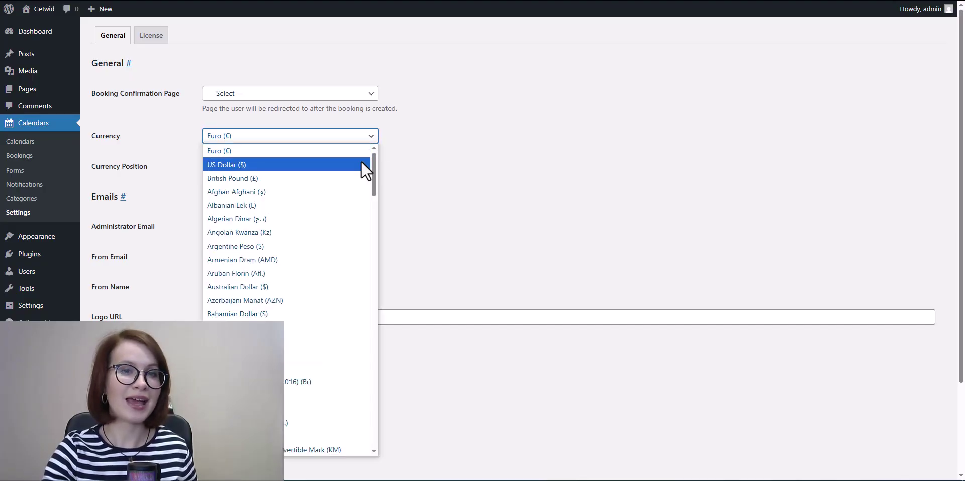
{"action": "left_click", "coordinate": [362, 160]}
{"action": "left_click", "coordinate": [374, 149]}
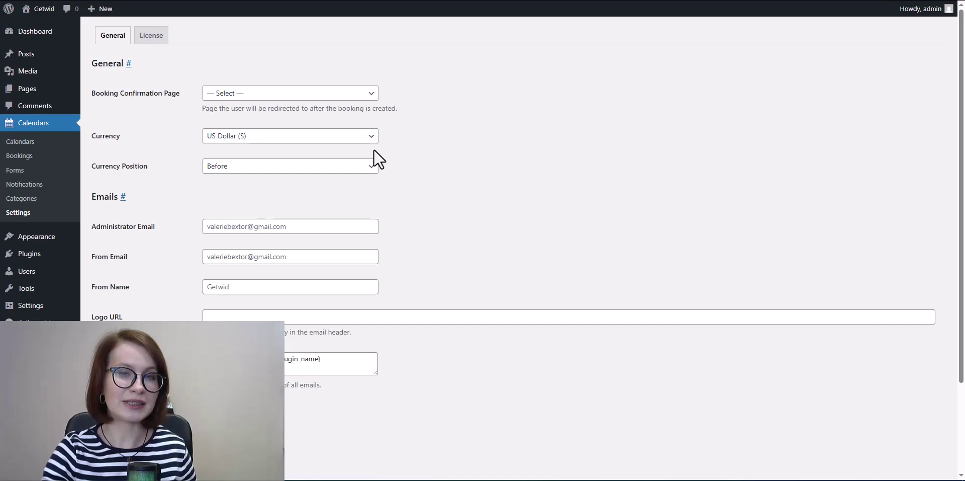
Step: Add a variation named "Treehouse Sylva" to the Treehouses calendar, give it the wooden treehouse image from the media library, and save it
{"action": "left_click", "coordinate": [16, 143]}
{"action": "left_click", "coordinate": [126, 121]}
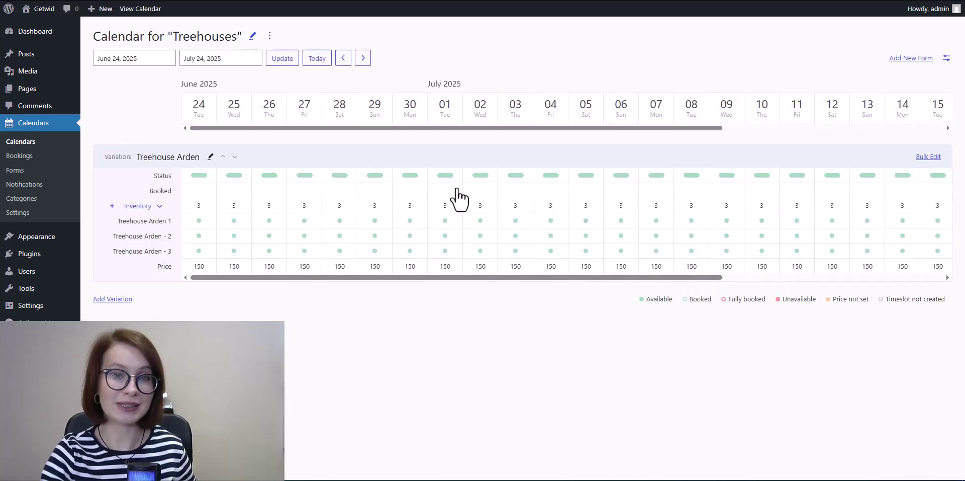
{"action": "left_click", "coordinate": [113, 299]}
{"action": "left_click", "coordinate": [709, 63]}
{"action": "type", "text": "Treehouse Elm"}
{"action": "left_click", "coordinate": [687, 103]}
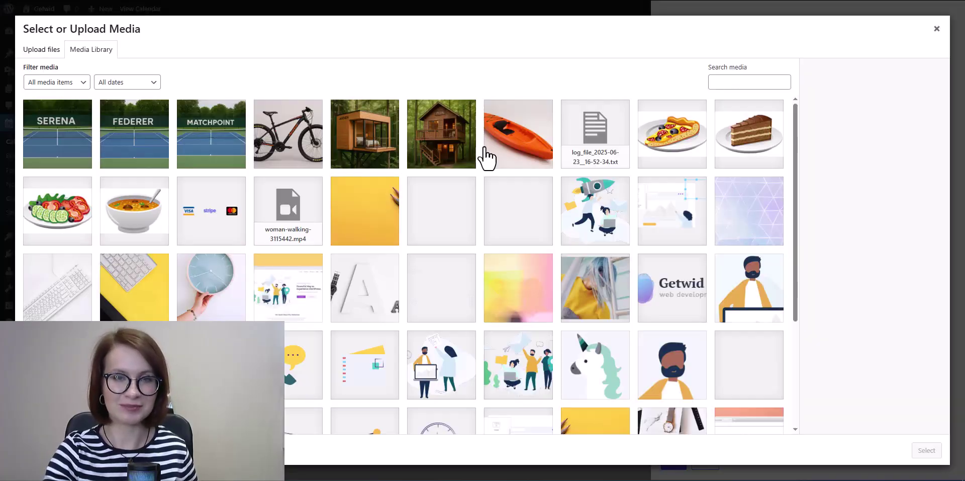
{"action": "left_click", "coordinate": [450, 159]}
{"action": "left_click", "coordinate": [926, 450]}
{"action": "left_click", "coordinate": [675, 463]}
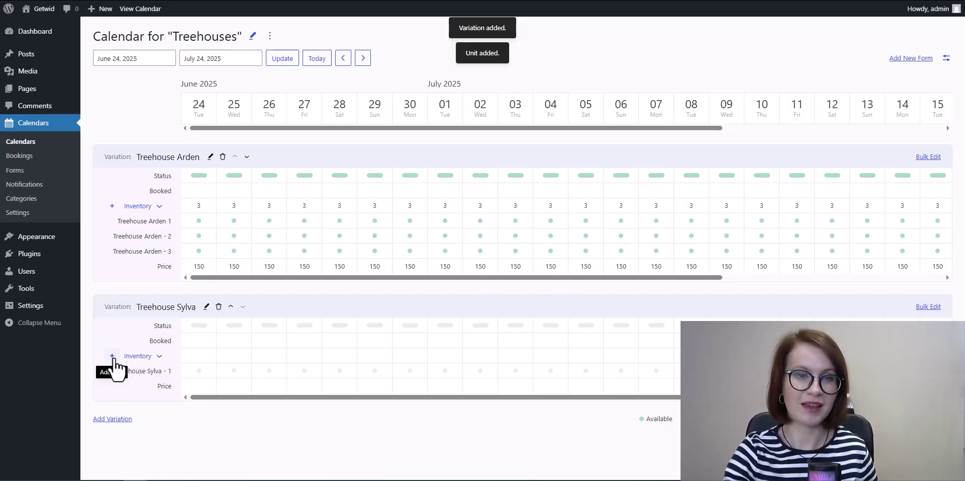
Step: Add a second and a third inventory unit to the Treehouse Sylva variation and save it
{"action": "left_click", "coordinate": [206, 306]}
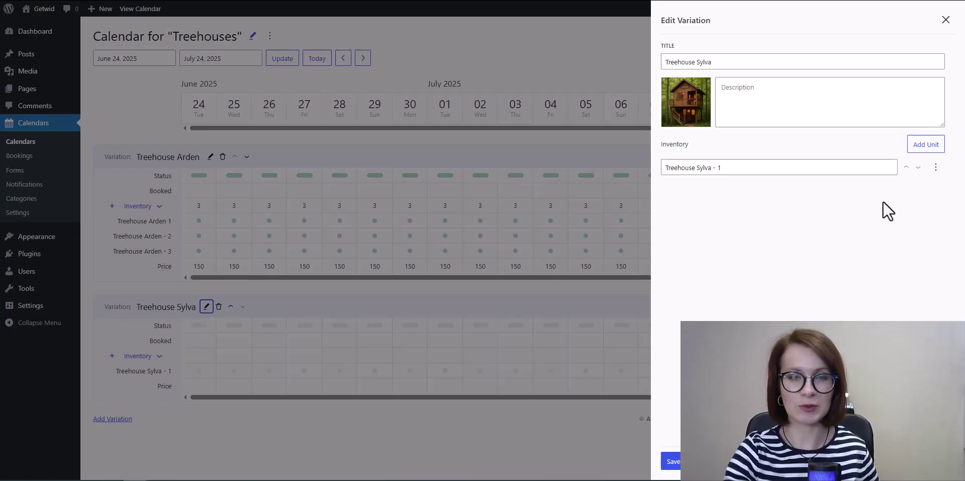
{"action": "left_click", "coordinate": [945, 20]}
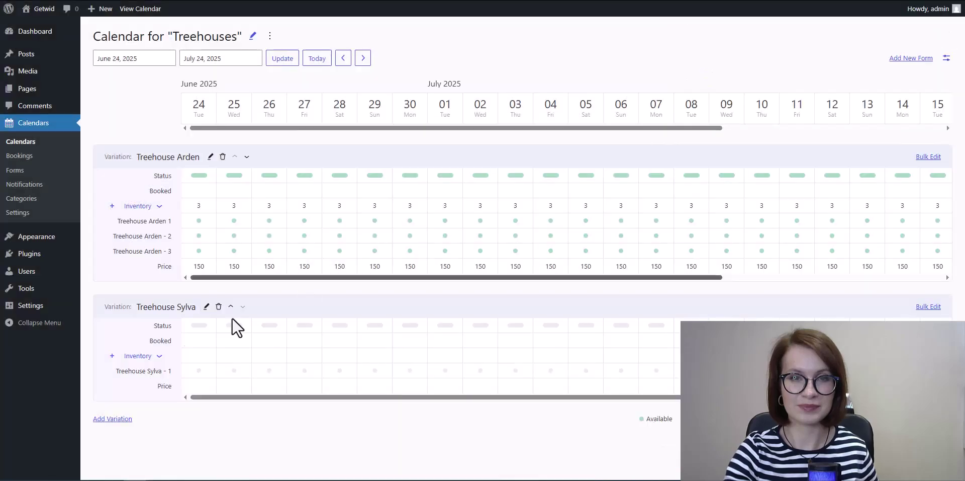
{"action": "left_click", "coordinate": [112, 356]}
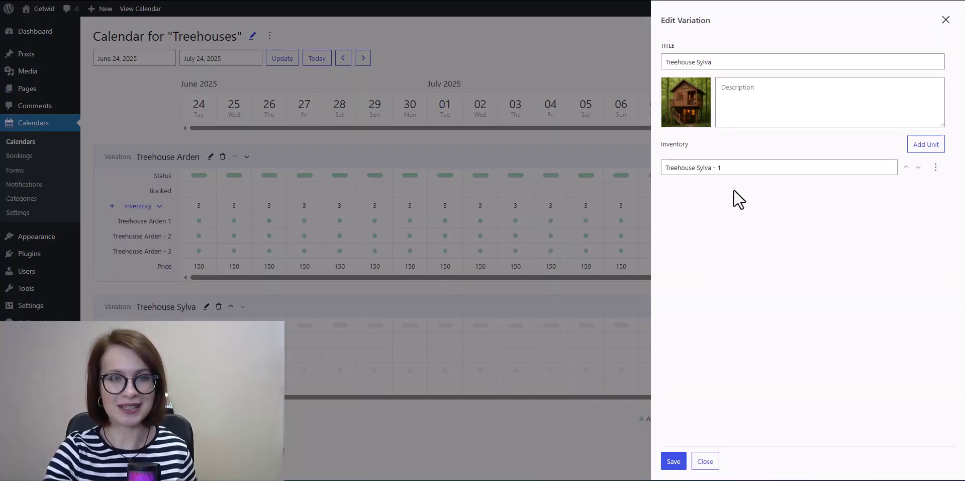
{"action": "left_click", "coordinate": [929, 151]}
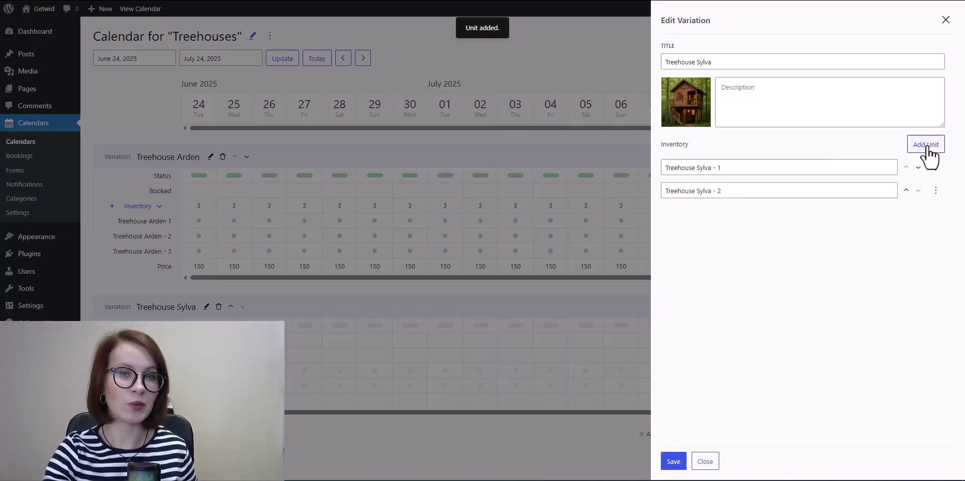
{"action": "left_click", "coordinate": [929, 151]}
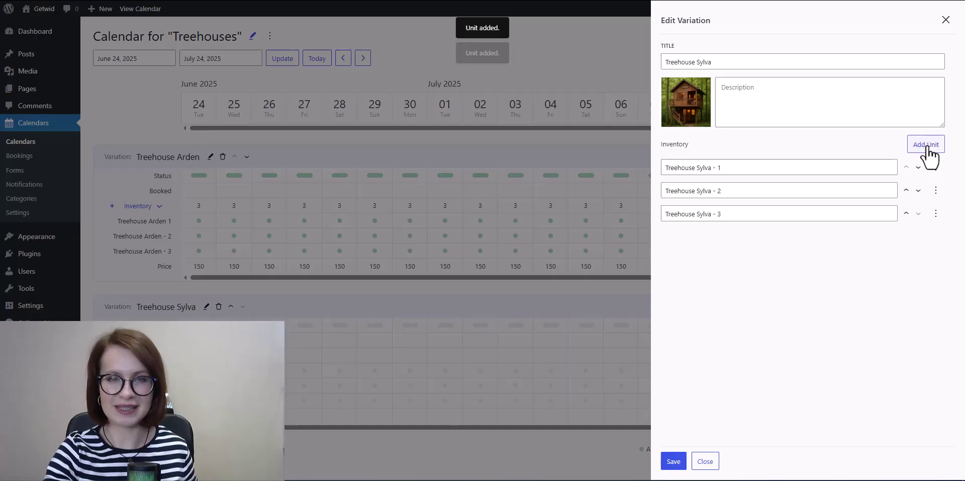
{"action": "left_click", "coordinate": [674, 461]}
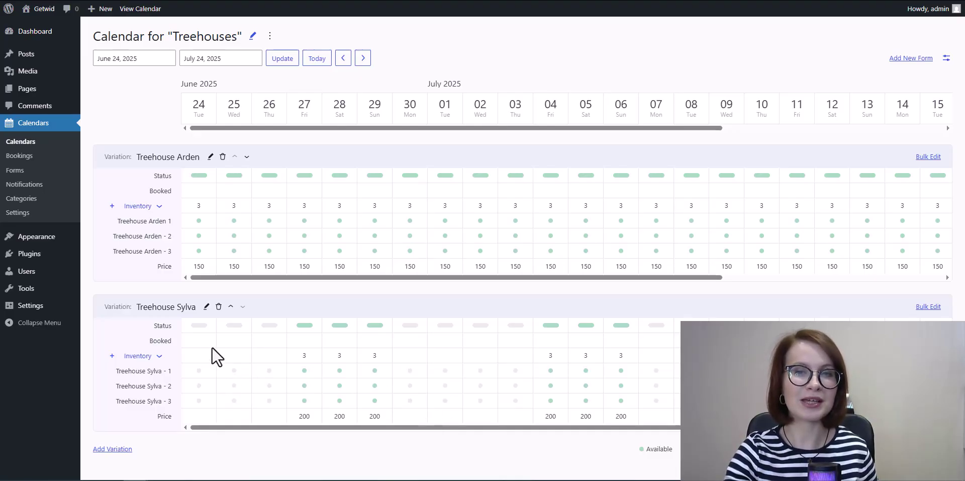
Step: Set Treehouse Sylva's status to Available for June 24, 2025 and its price for that date to 205
{"action": "left_click", "coordinate": [198, 331]}
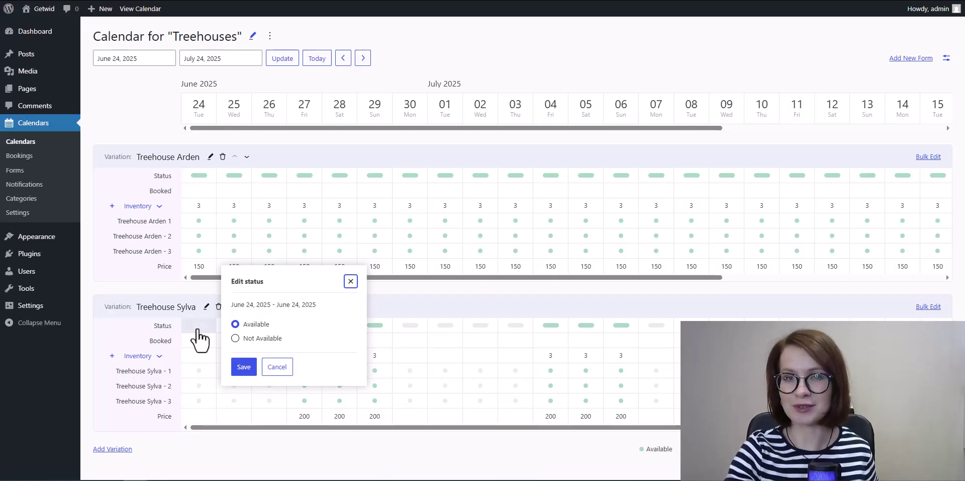
{"action": "left_click", "coordinate": [242, 368]}
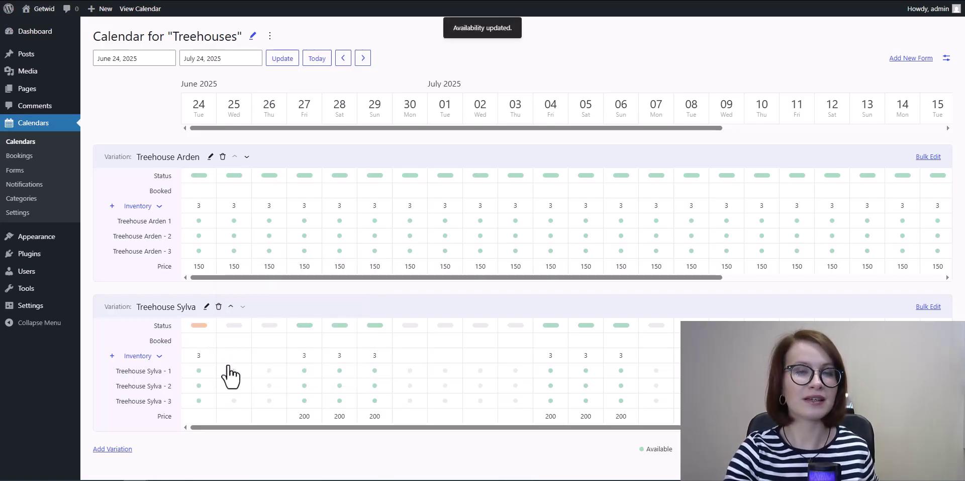
{"action": "left_click", "coordinate": [198, 419]}
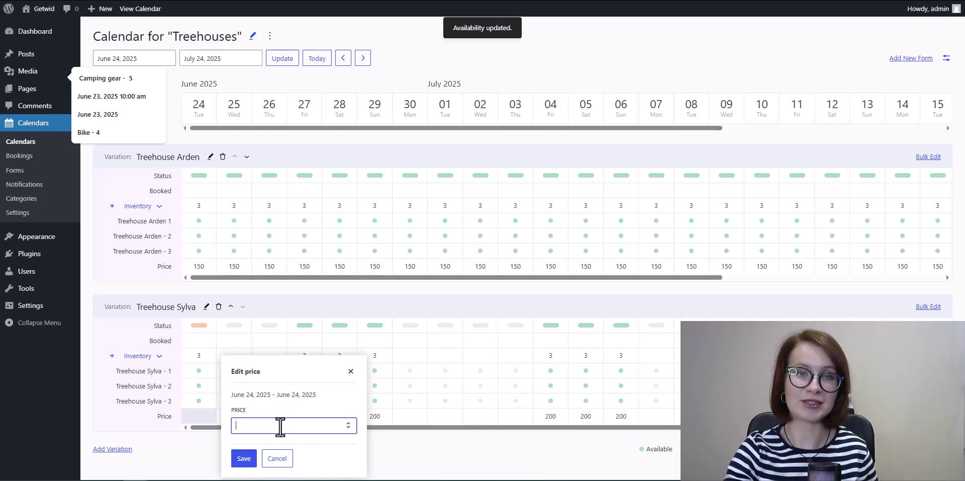
{"action": "type", "text": "205"}
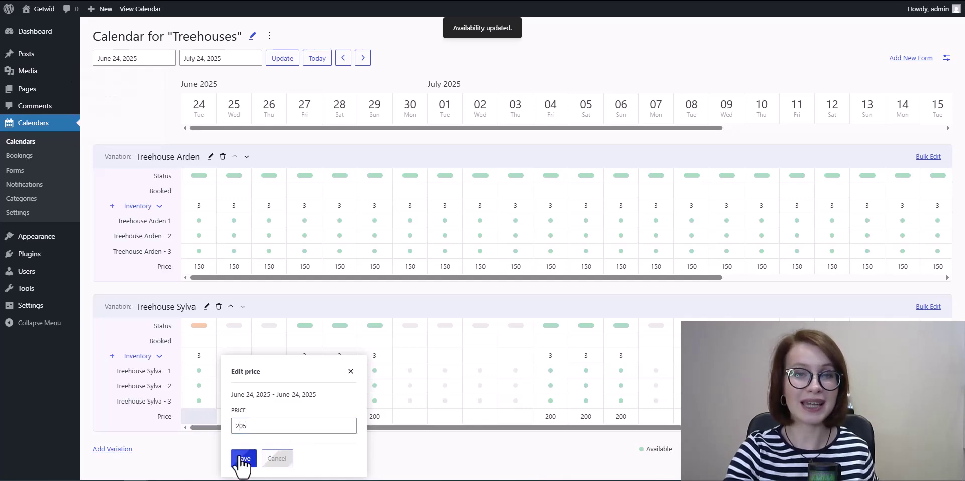
{"action": "left_click", "coordinate": [241, 457]}
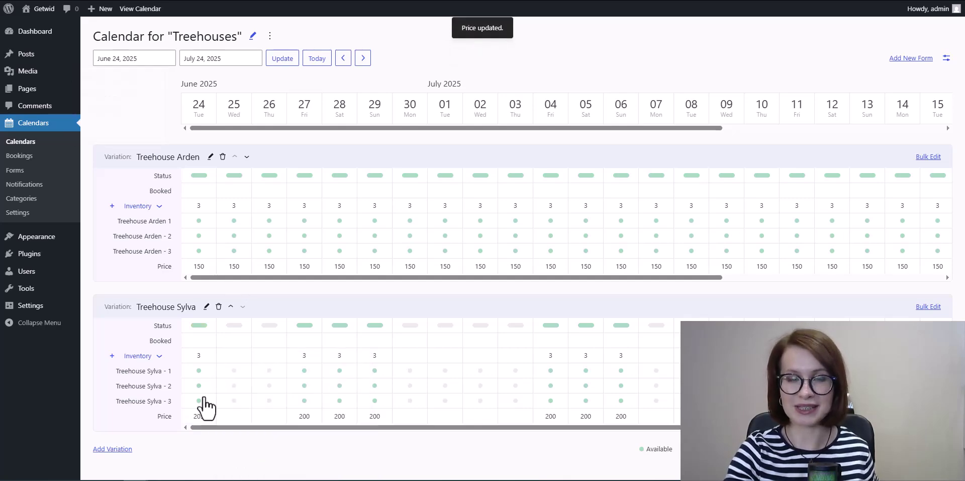
Step: Make unit Treehouse Sylva - 1 available from June 30 to July 4, 2025, and set the price starting June 30 to 210
{"action": "left_click_drag", "start_coordinate": [407, 371], "coordinate": [513, 368]}
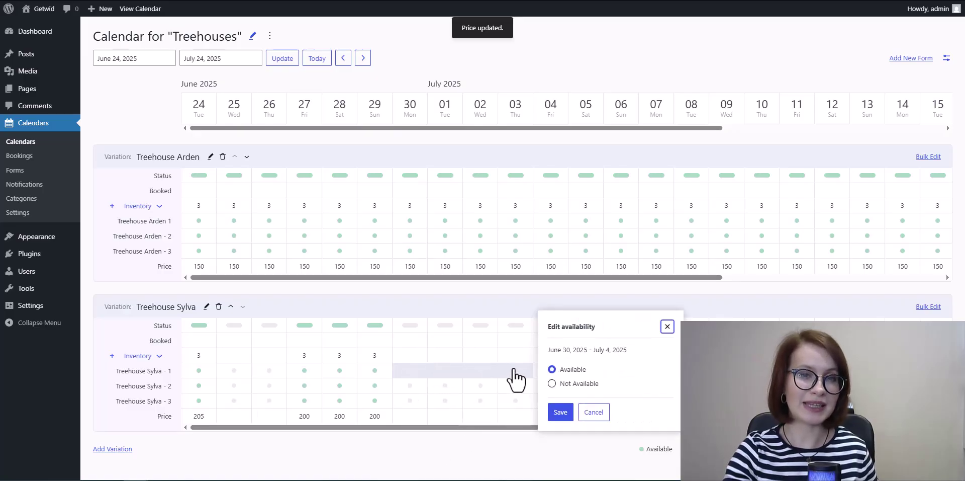
{"action": "left_click", "coordinate": [560, 413]}
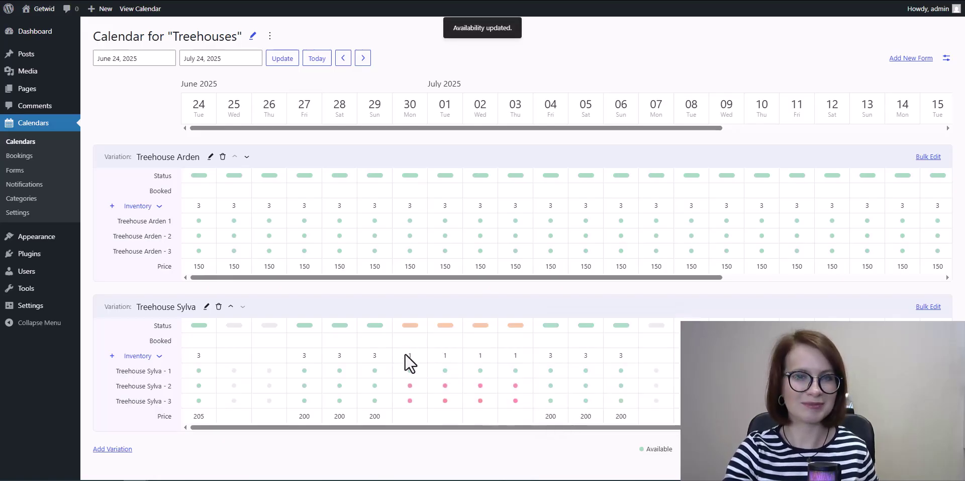
{"action": "left_click", "coordinate": [415, 421]}
{"action": "left_click", "coordinate": [476, 425]}
{"action": "type", "text": "210"}
{"action": "left_click", "coordinate": [454, 458]}
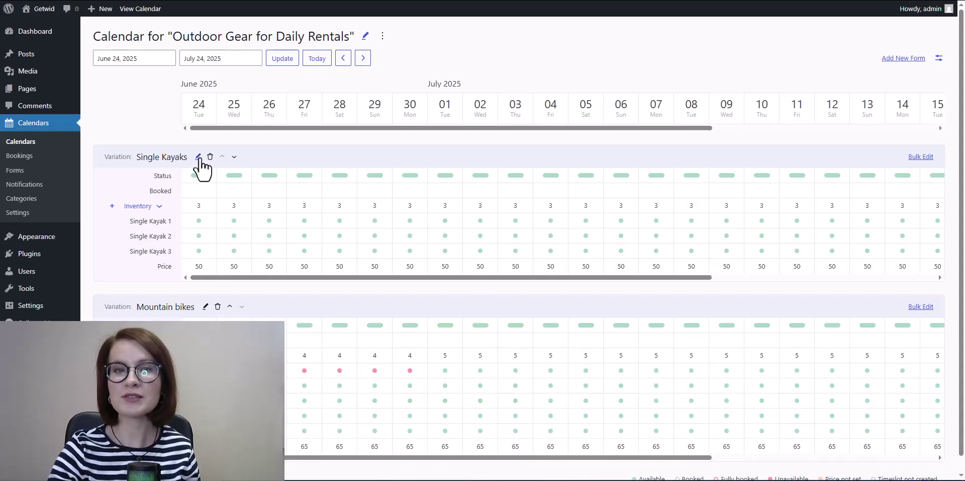
Step: In the Outdoor Gear for Daily Rentals calendar, limit the Single Kayaks bulk edit to Friday through Sunday and select all units
{"action": "left_click", "coordinate": [199, 157]}
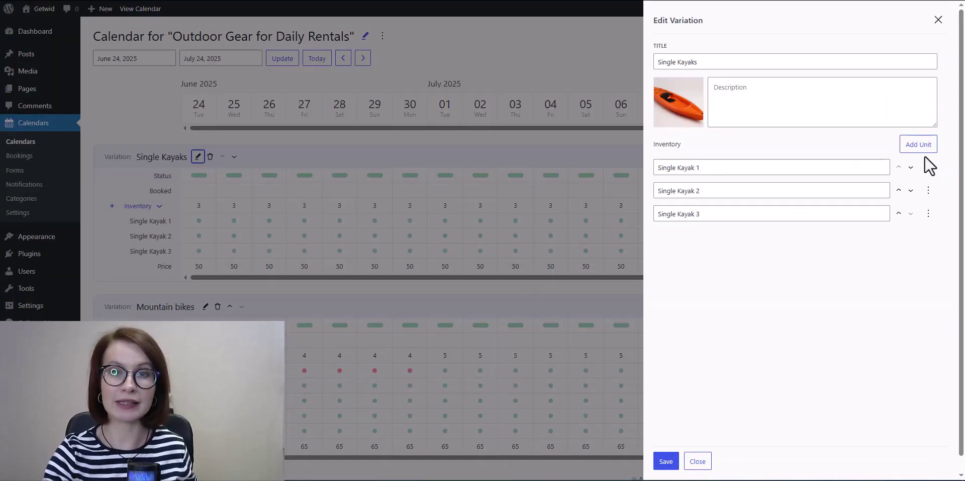
{"action": "left_click", "coordinate": [938, 20]}
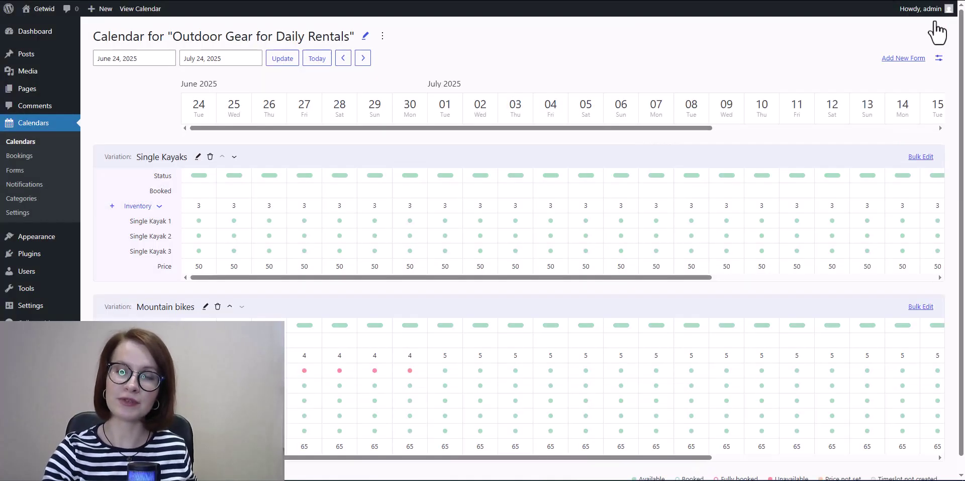
{"action": "left_click", "coordinate": [920, 157]}
{"action": "left_click", "coordinate": [668, 101]}
{"action": "left_click", "coordinate": [696, 95]}
{"action": "left_click", "coordinate": [732, 96]}
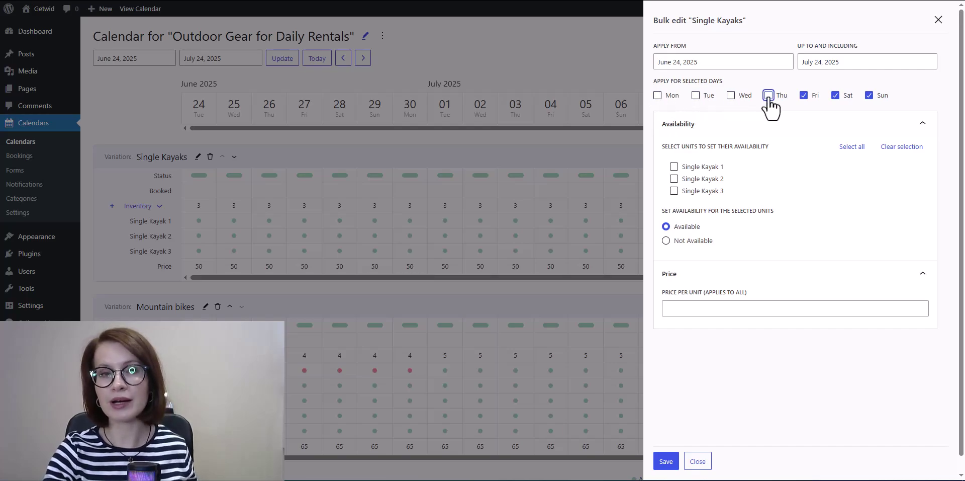
{"action": "left_click", "coordinate": [851, 147]}
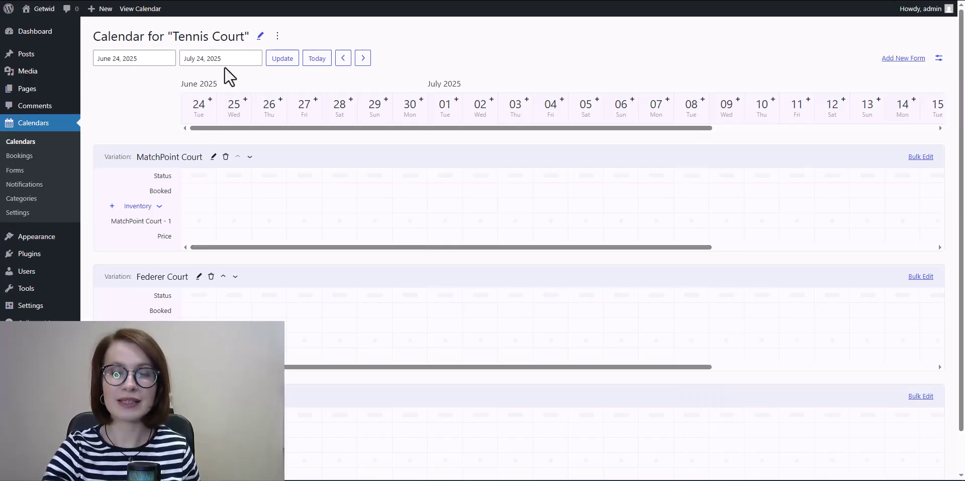
Step: Add a 7:00 am to 8:00 am timeslot on June 24, 2025 to the Tennis Court calendar, repeating daily up to July 24, 2025
{"action": "left_click", "coordinate": [210, 99]}
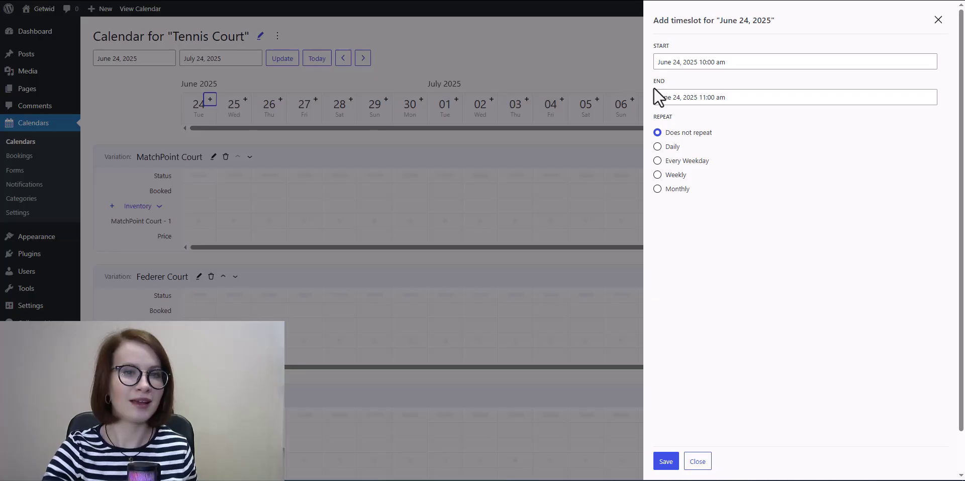
{"action": "left_click", "coordinate": [713, 62]}
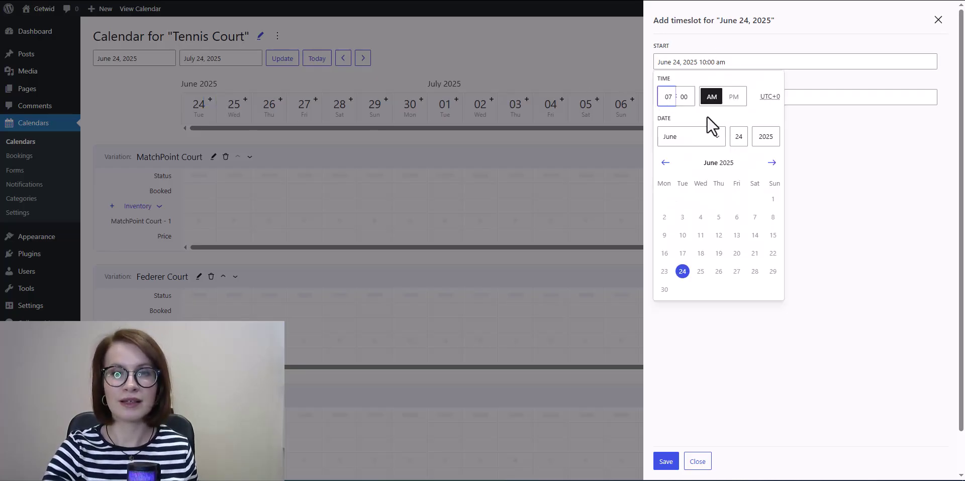
{"action": "left_click", "coordinate": [809, 133]}
{"action": "left_click", "coordinate": [732, 97]}
{"action": "left_click", "coordinate": [665, 132]}
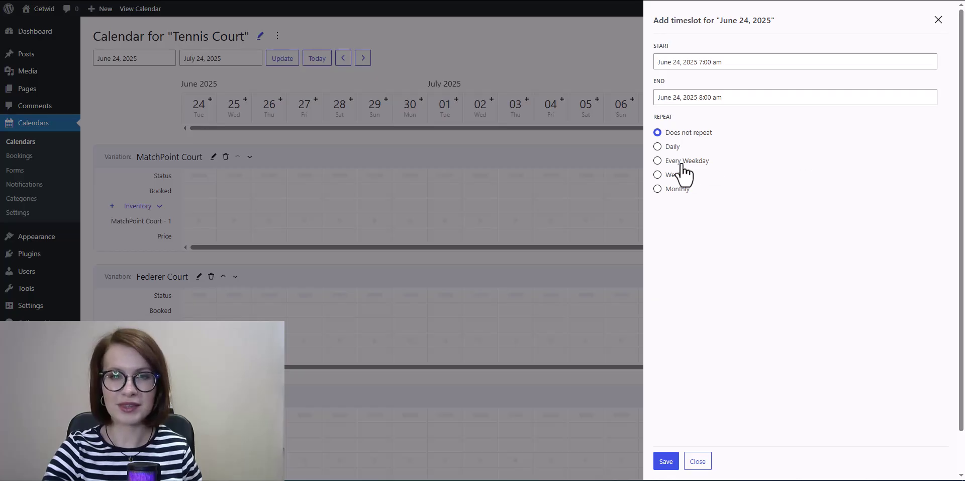
{"action": "left_click", "coordinate": [658, 147]}
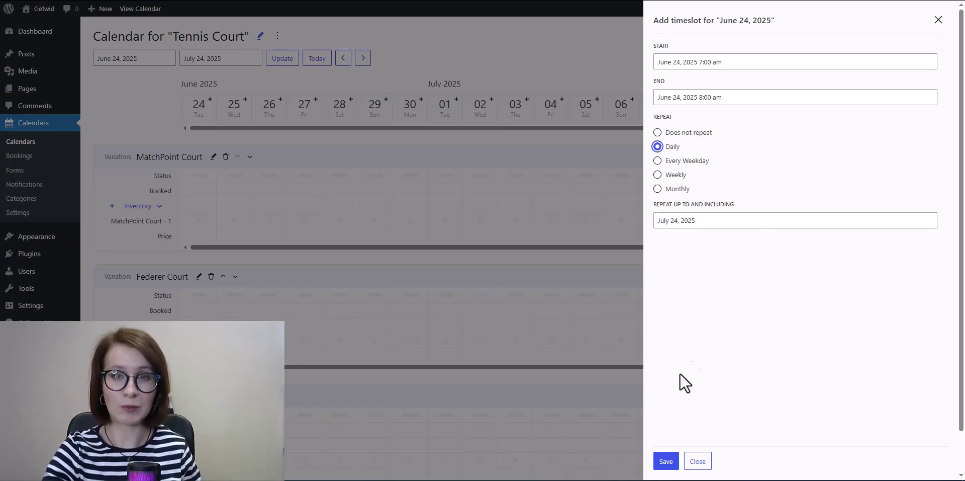
{"action": "left_click", "coordinate": [662, 468]}
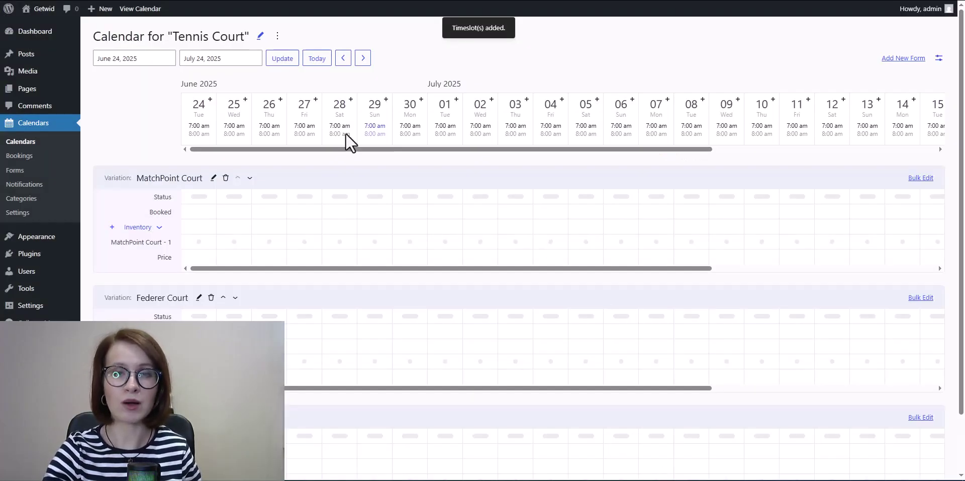
Step: Add an 8:00 am to 9:00 am timeslot on June 24, 2025 to the Tennis Court calendar, repeating daily up to July 24, 2025
{"action": "left_click", "coordinate": [211, 99]}
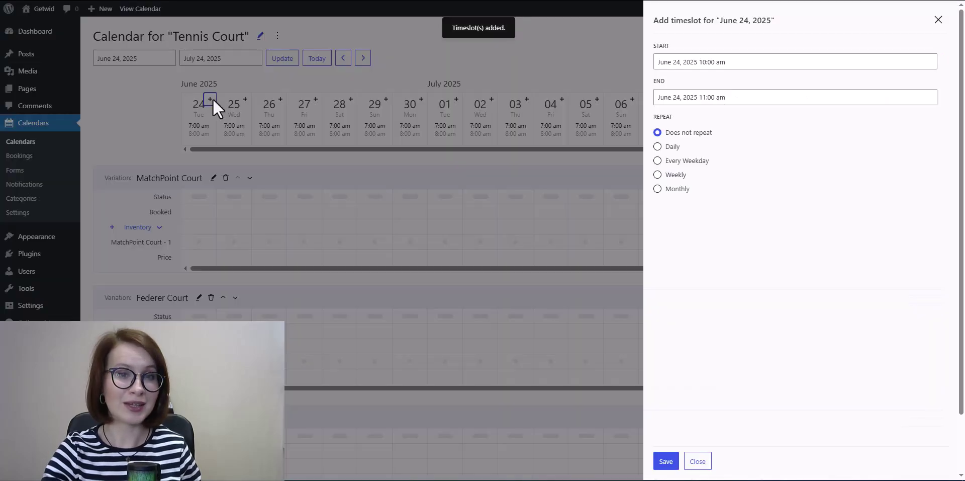
{"action": "left_click", "coordinate": [685, 62]}
{"action": "double_click", "coordinate": [672, 97]}
{"action": "type", "text": "0"}
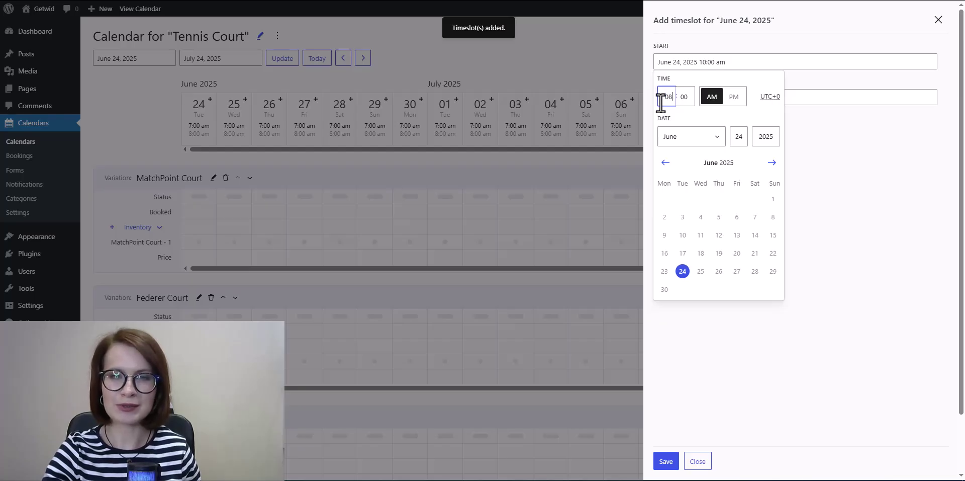
{"action": "type", "text": "8"}
{"action": "left_click", "coordinate": [692, 119]}
{"action": "left_click", "coordinate": [804, 141]}
{"action": "left_click", "coordinate": [694, 97]}
{"action": "double_click", "coordinate": [663, 134]}
{"action": "type", "text": "9"}
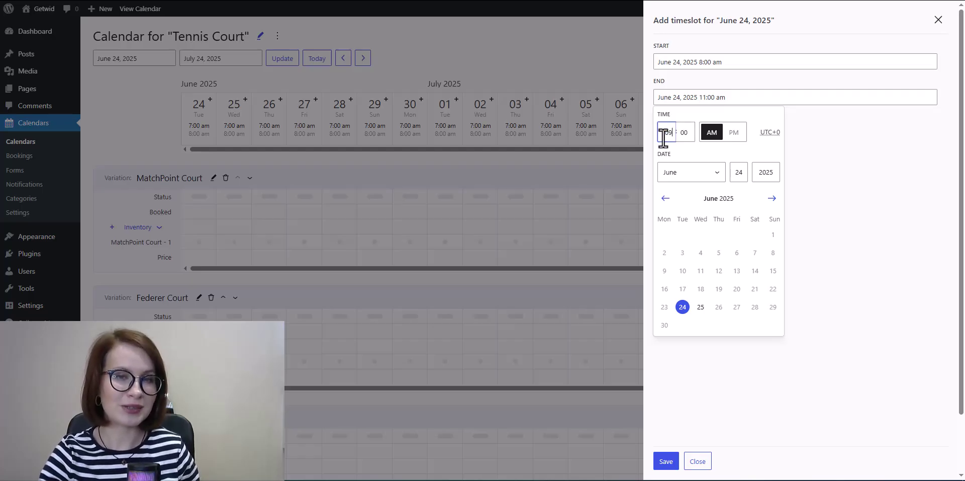
{"action": "double_click", "coordinate": [814, 146]}
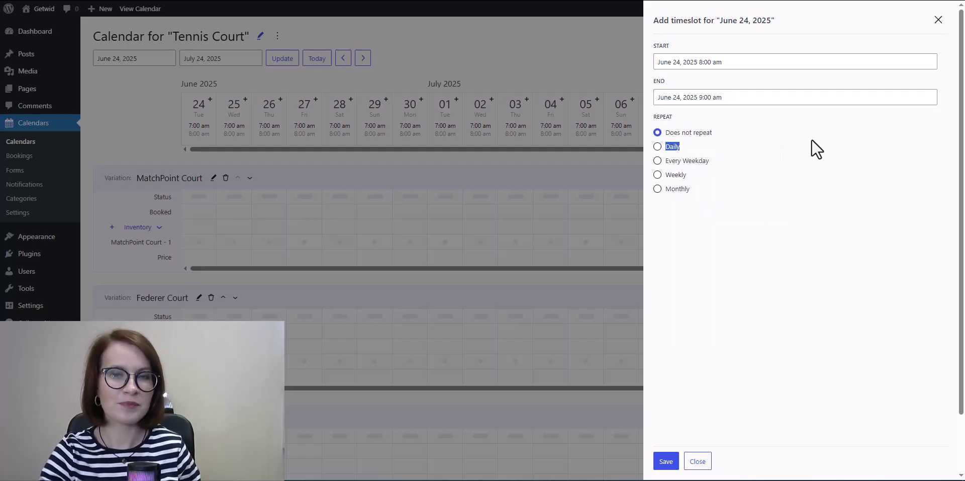
{"action": "left_click", "coordinate": [657, 147]}
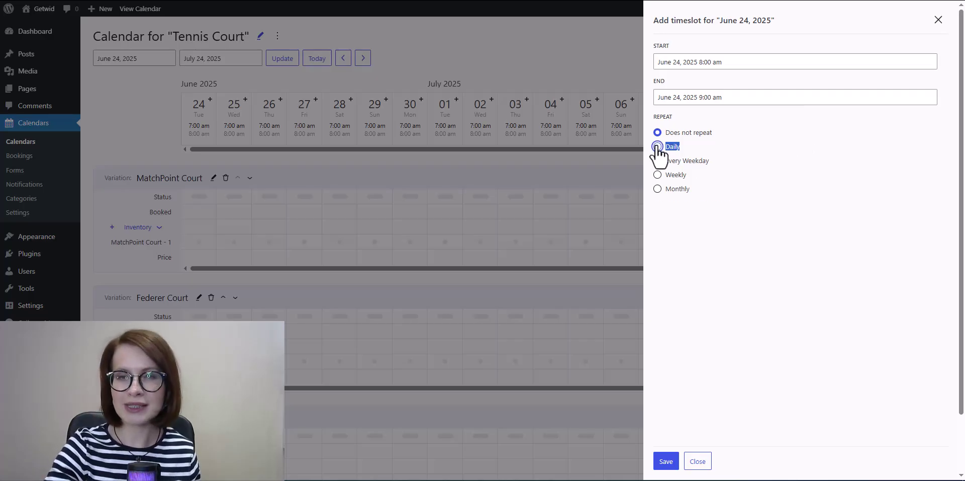
{"action": "left_click", "coordinate": [665, 468]}
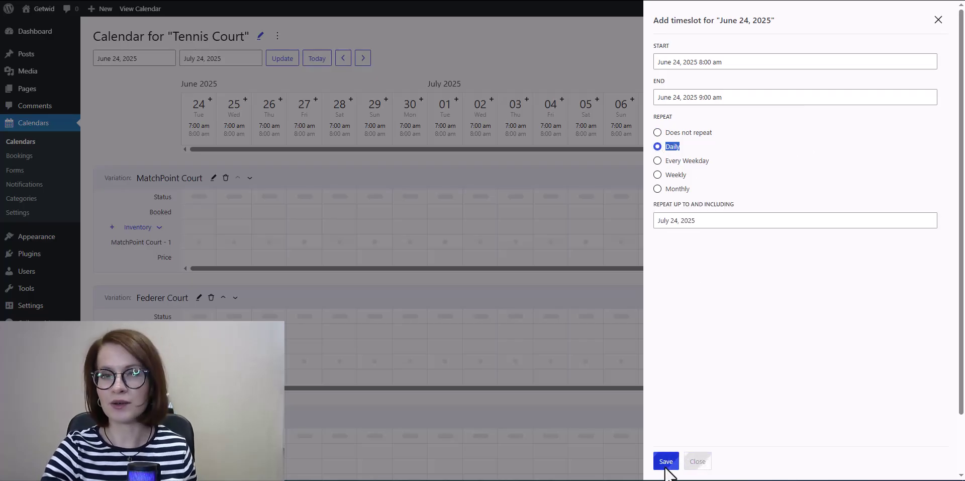
Step: Set another new Tennis Court timeslot on June 24, 2025 to run from 9:00 am to 10:00 am
{"action": "left_click", "coordinate": [245, 99]}
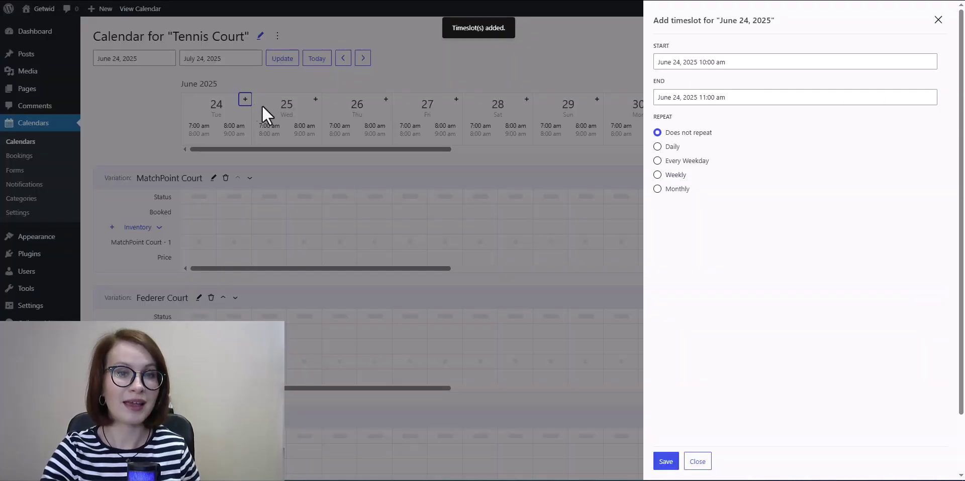
{"action": "left_click", "coordinate": [674, 63]}
{"action": "left_click", "coordinate": [664, 96]}
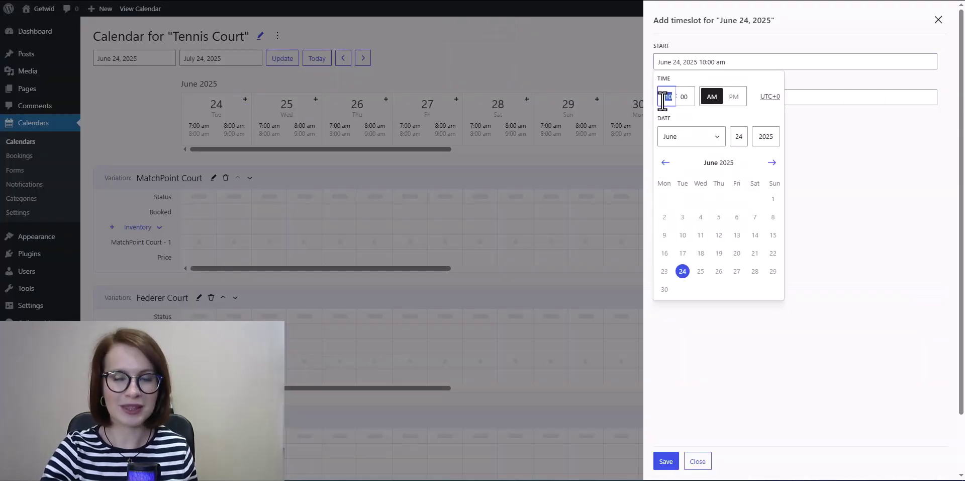
{"action": "type", "text": "9"}
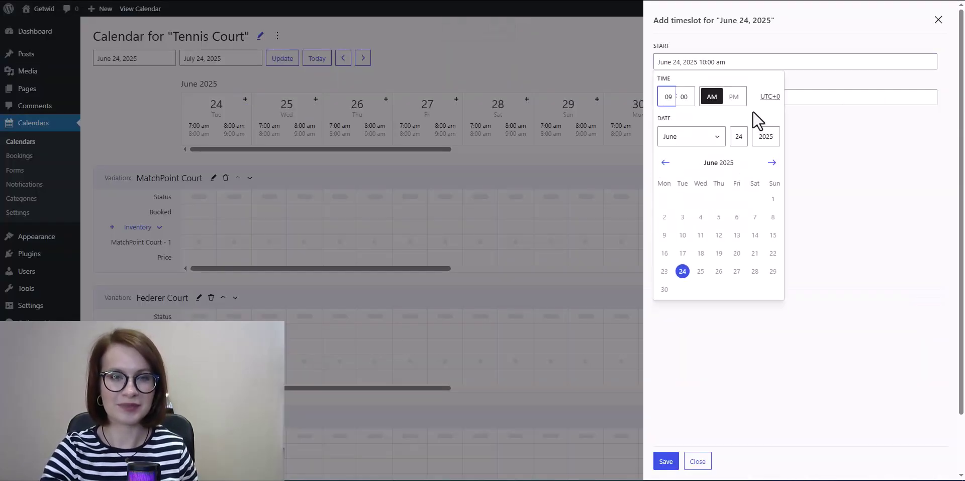
{"action": "left_click", "coordinate": [798, 130]}
{"action": "left_click", "coordinate": [717, 97]}
{"action": "left_click", "coordinate": [678, 131]}
{"action": "double_click", "coordinate": [667, 132]}
{"action": "type", "text": "10"}
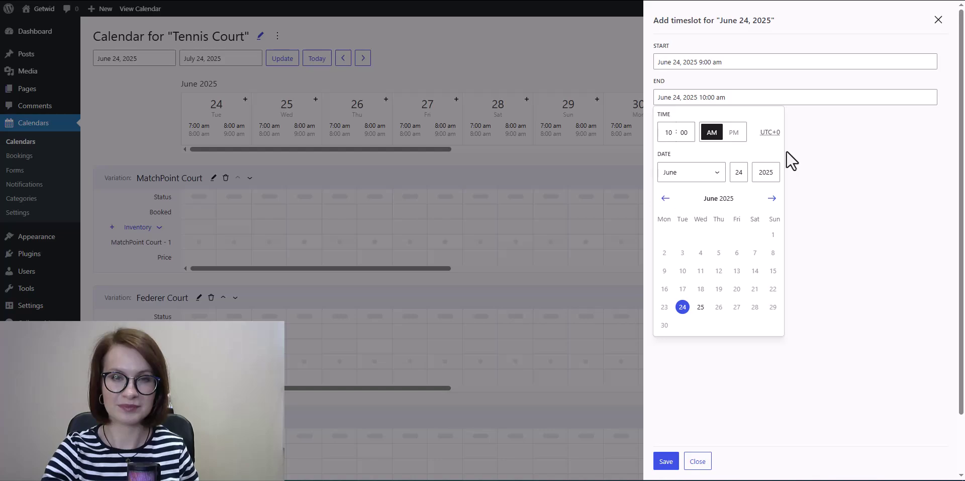
{"action": "key", "text": "Return"}
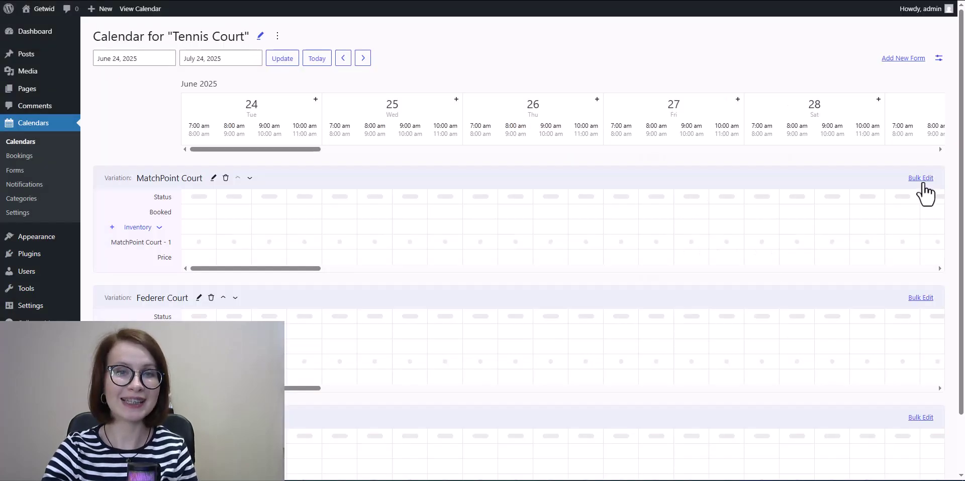
Step: In the MatchPoint Court bulk edit, make unit MatchPoint Court - 1 available from 7:00 am to 8:00 am and copy this availability to all timeslots
{"action": "left_click", "coordinate": [921, 178]}
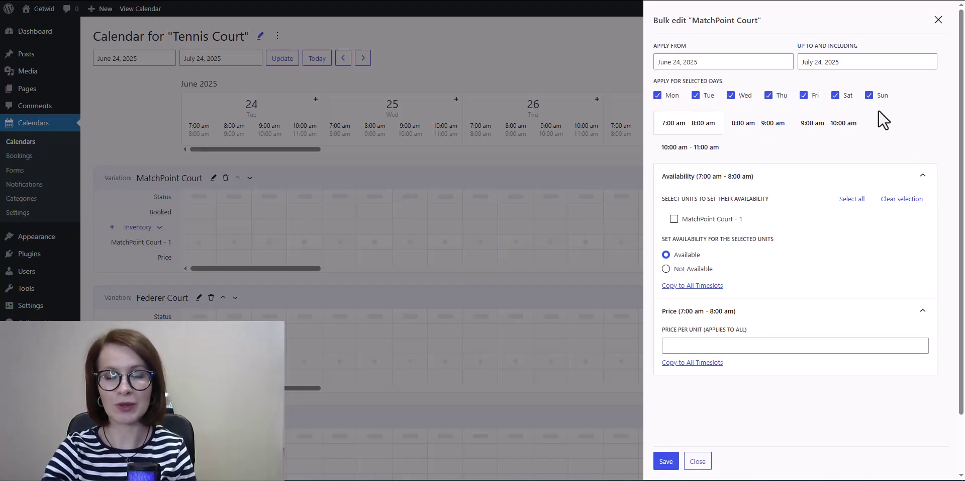
{"action": "left_click", "coordinate": [818, 129]}
{"action": "left_click", "coordinate": [704, 148]}
{"action": "left_click", "coordinate": [689, 130]}
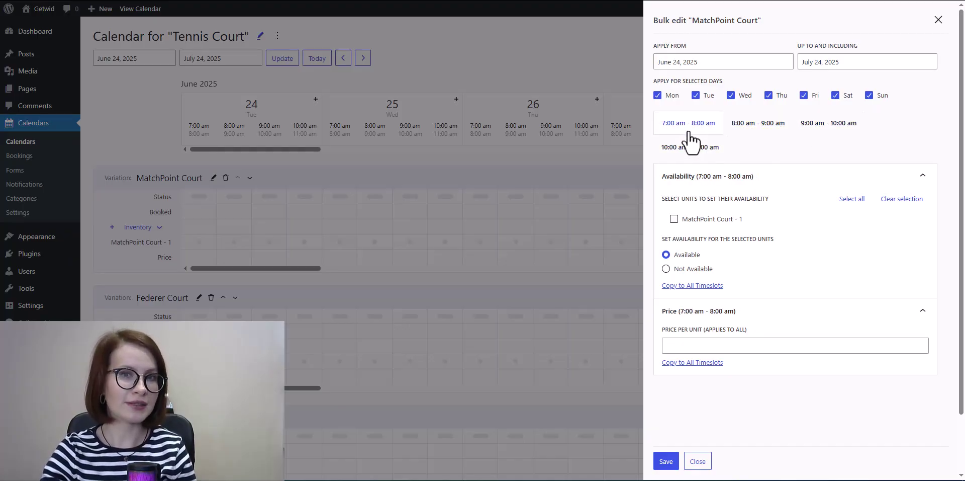
{"action": "left_click", "coordinate": [674, 219]}
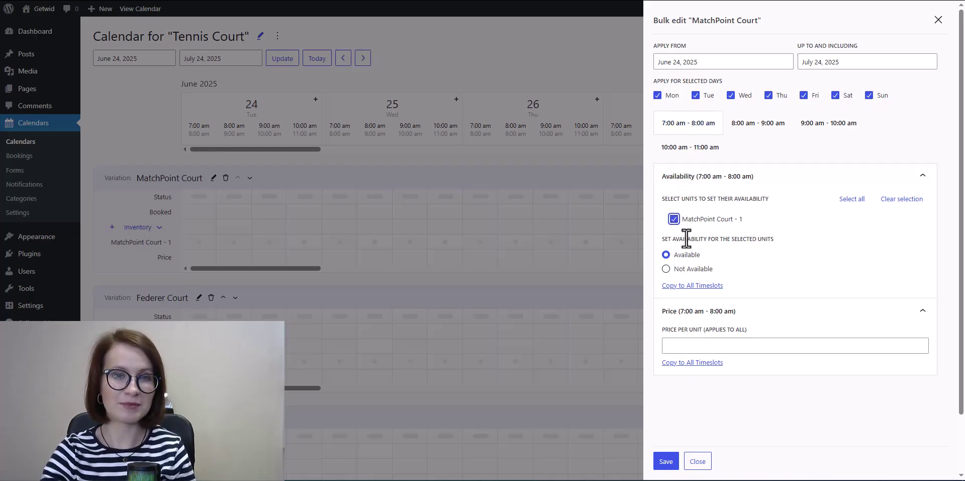
{"action": "left_click", "coordinate": [679, 287]}
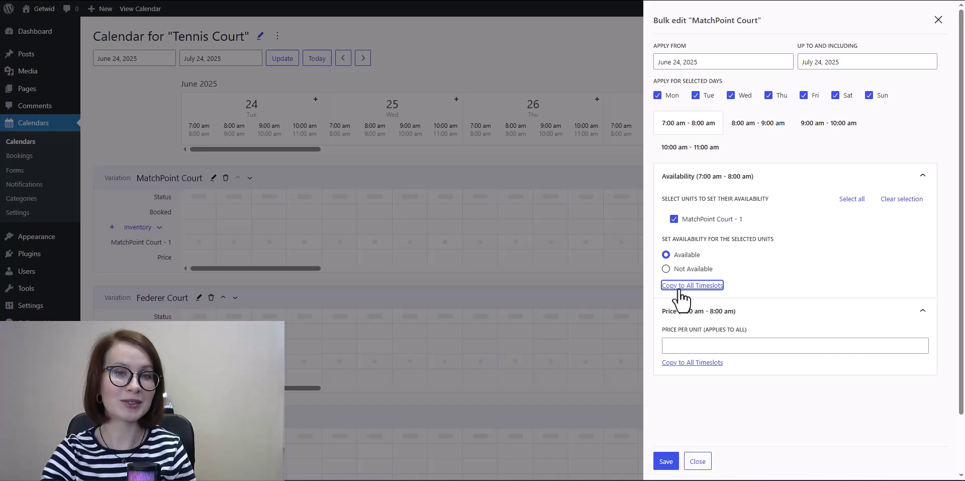
Step: Set the MatchPoint Court price per unit to 20, copy it to all timeslots and save the bulk edit
{"action": "left_click", "coordinate": [700, 346]}
{"action": "type", "text": "20"}
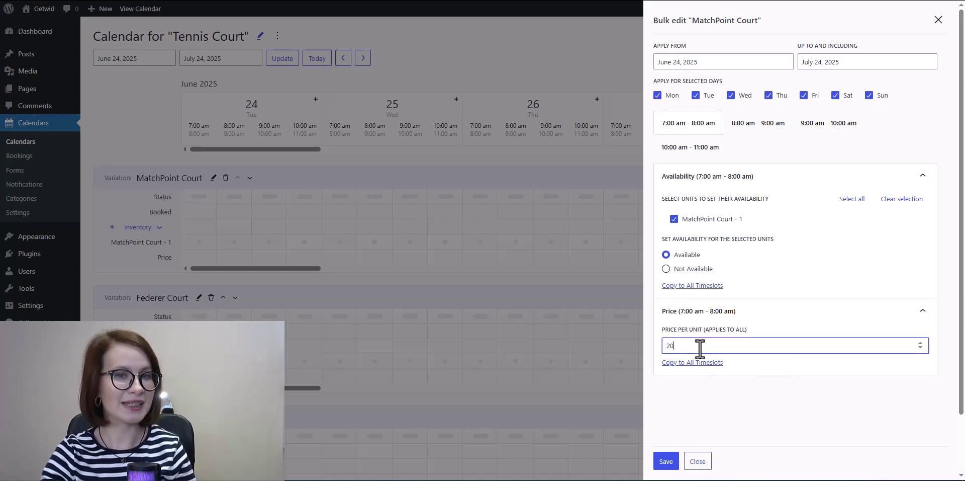
{"action": "left_click", "coordinate": [683, 365]}
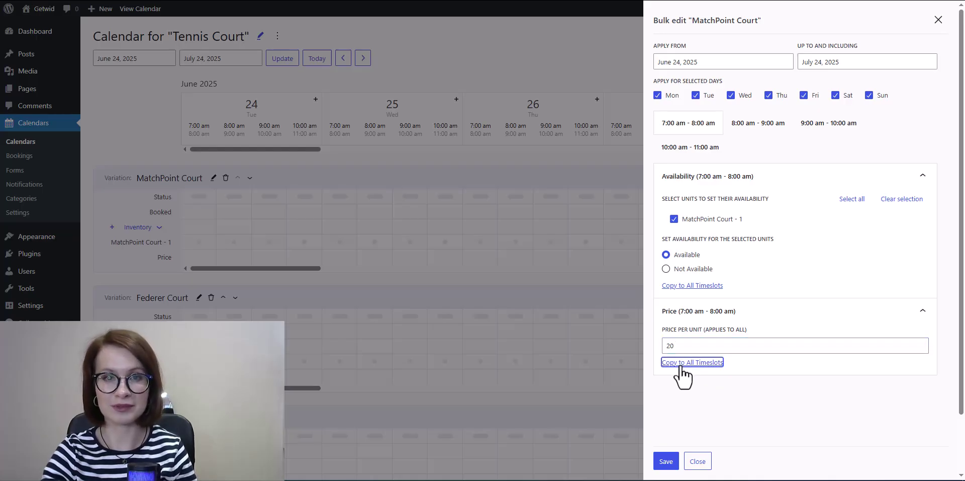
{"action": "left_click", "coordinate": [666, 470]}
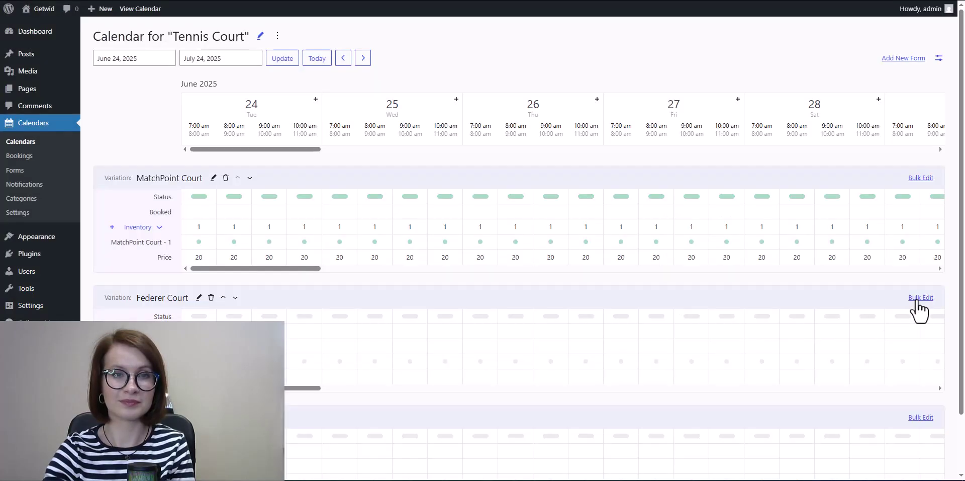
Step: Bulk edit Federer Court so that unit Federer Court - 1 is available at a price of 30 in all timeslots
{"action": "left_click", "coordinate": [915, 299]}
{"action": "left_click", "coordinate": [673, 219]}
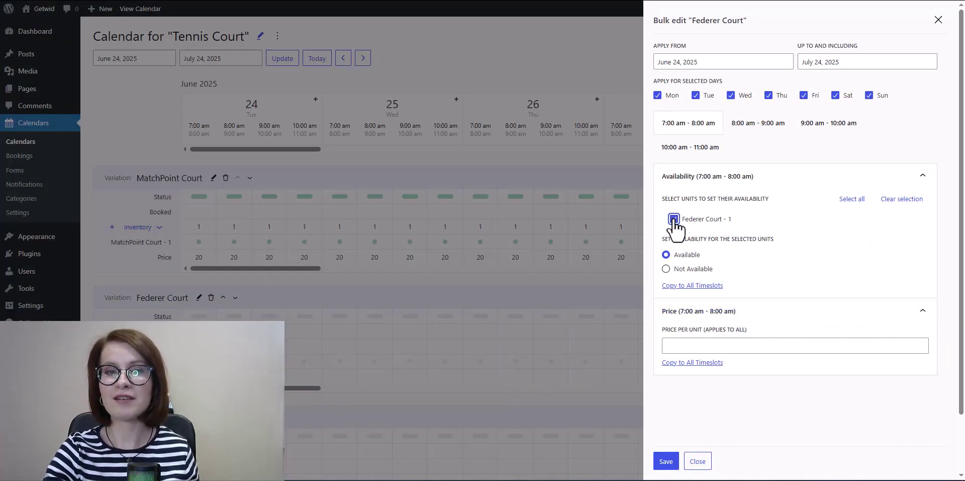
{"action": "left_click", "coordinate": [680, 285]}
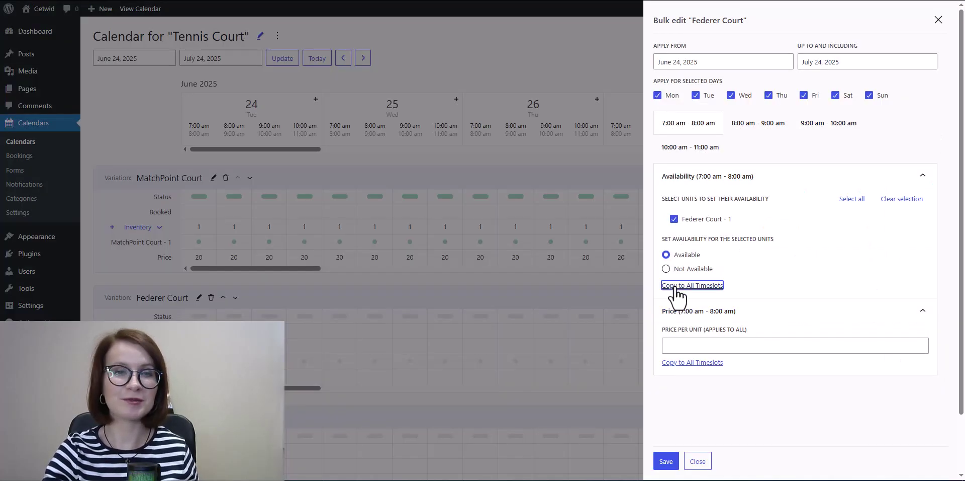
{"action": "left_click", "coordinate": [686, 346]}
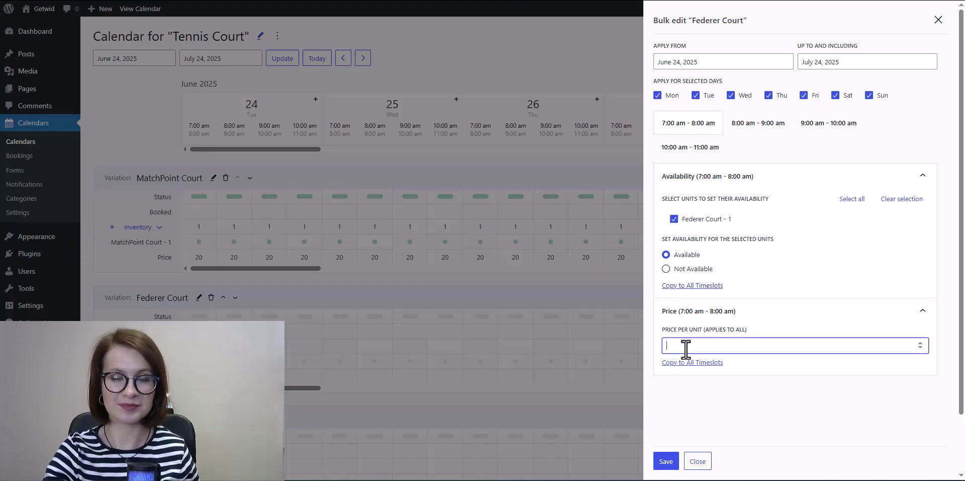
{"action": "left_click", "coordinate": [682, 363]}
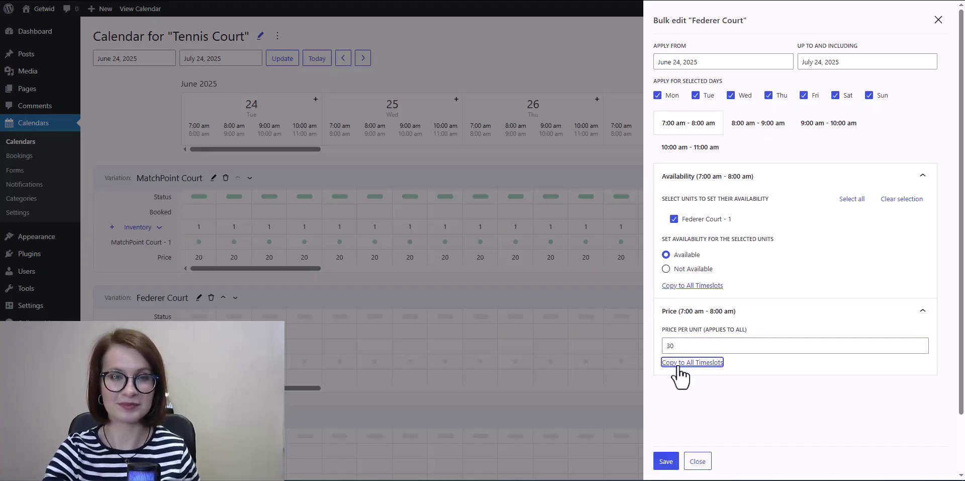
{"action": "left_click", "coordinate": [662, 463]}
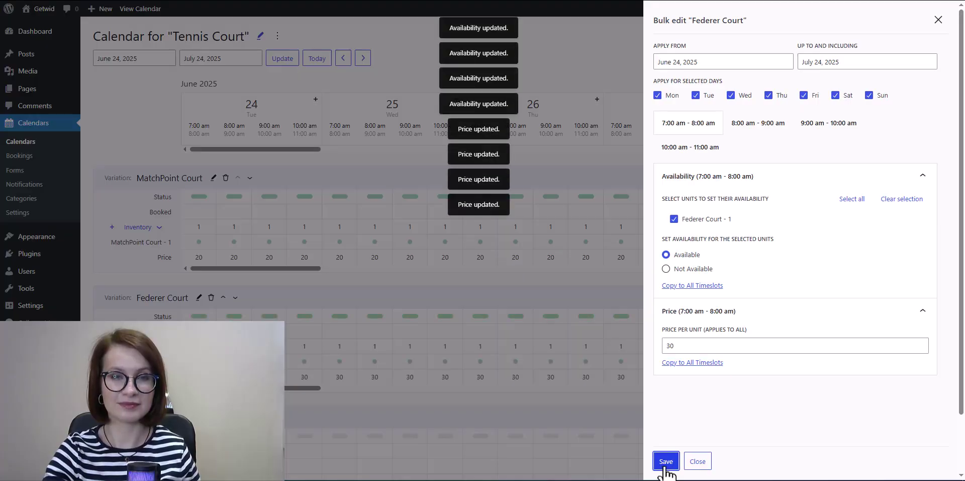
{"action": "left_click", "coordinate": [698, 461]}
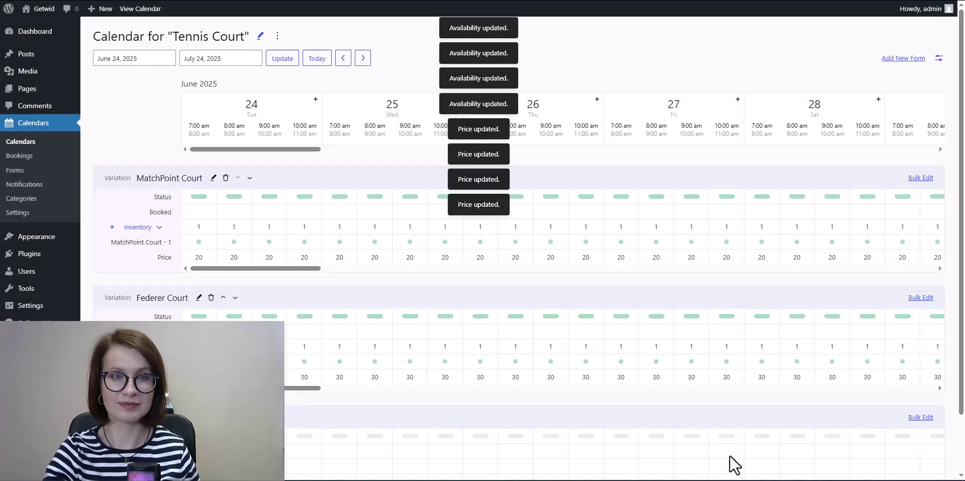
Step: Open the June 24, 2025 7:00 am to 8:00 am timeslot to examine its editing options
{"action": "left_click", "coordinate": [198, 144]}
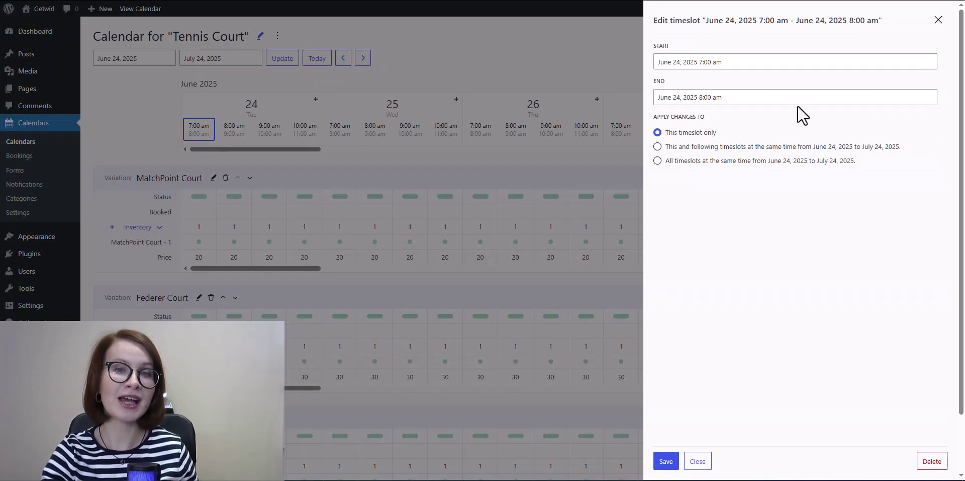
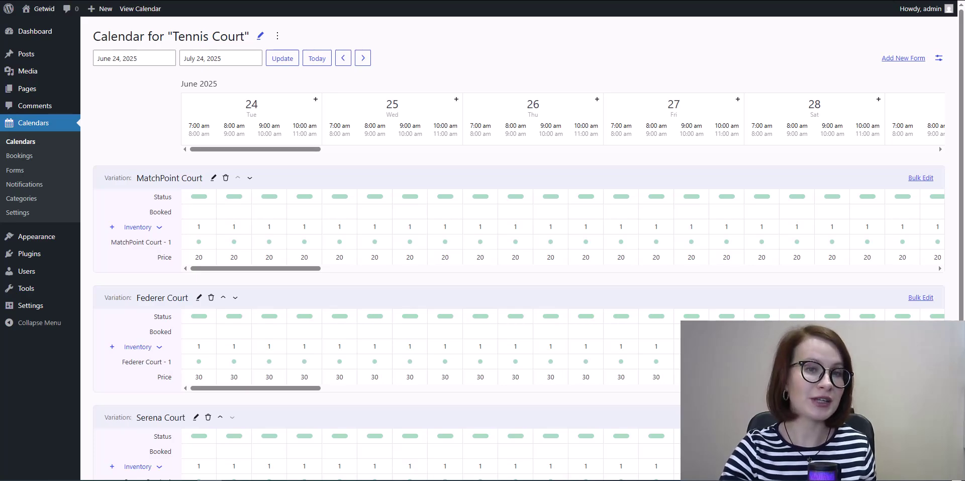
Step: Open a new form for the Tennis Court calendar, examine its fields and settings, and return to the calendars list
{"action": "left_click", "coordinate": [898, 61]}
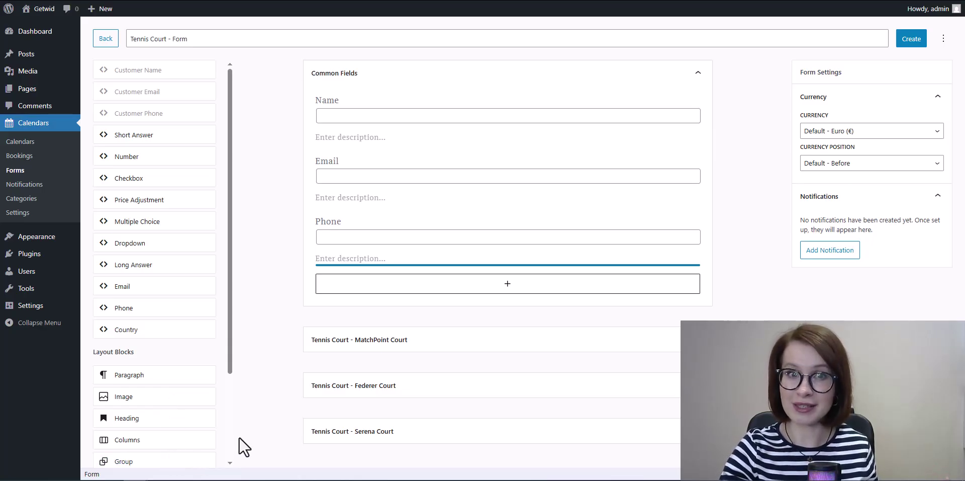
{"action": "left_click", "coordinate": [333, 217]}
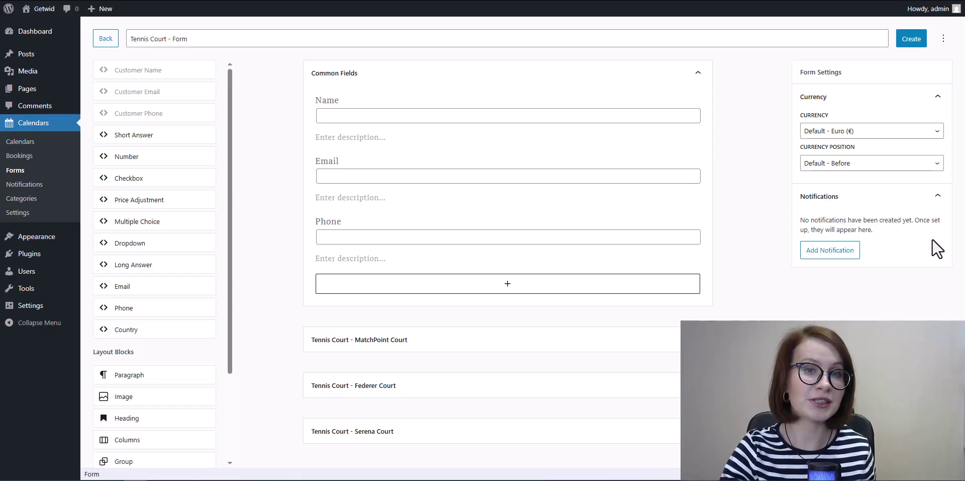
{"action": "left_click", "coordinate": [11, 148]}
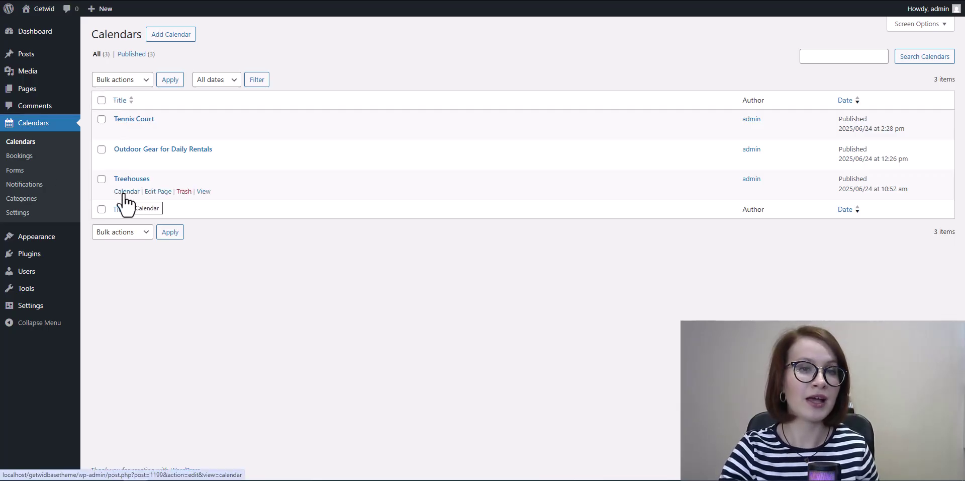
Step: Start a new booking form from the forms list and set its currency to US Dollar ($)
{"action": "left_click", "coordinate": [14, 171]}
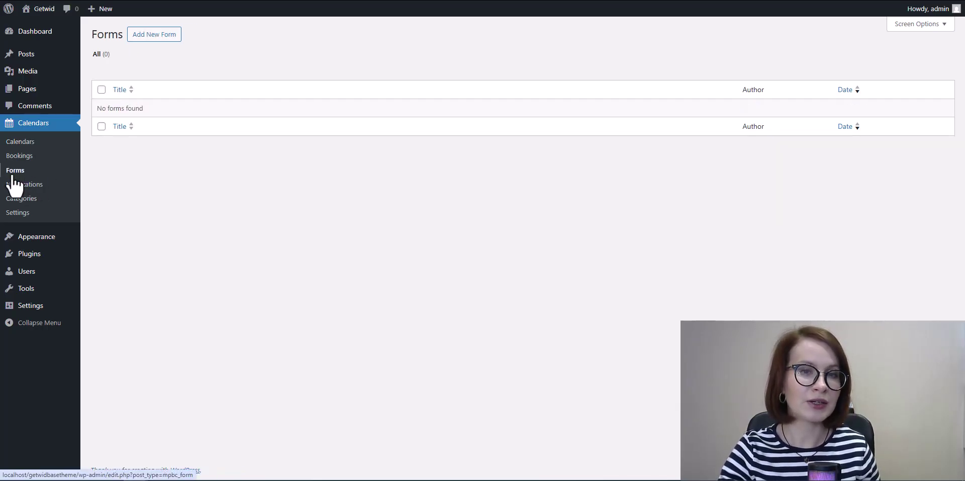
{"action": "left_click", "coordinate": [144, 41]}
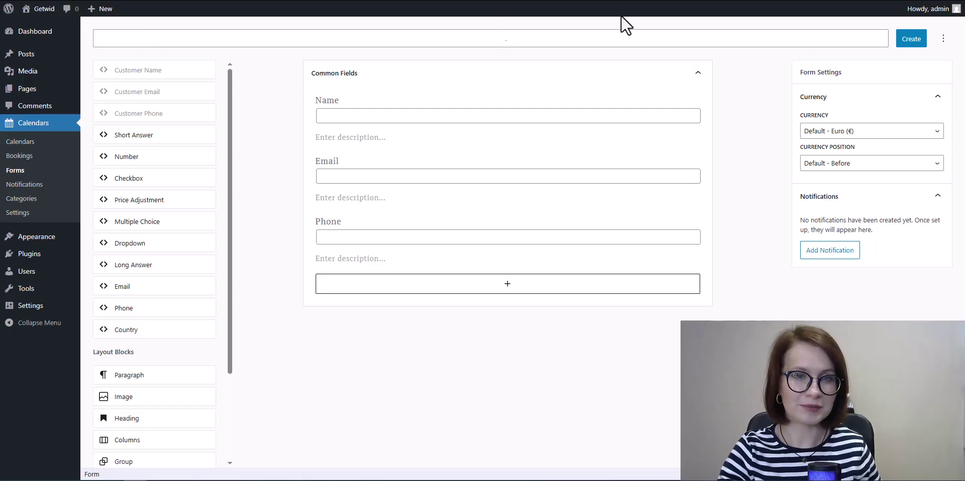
{"action": "left_click", "coordinate": [937, 132]}
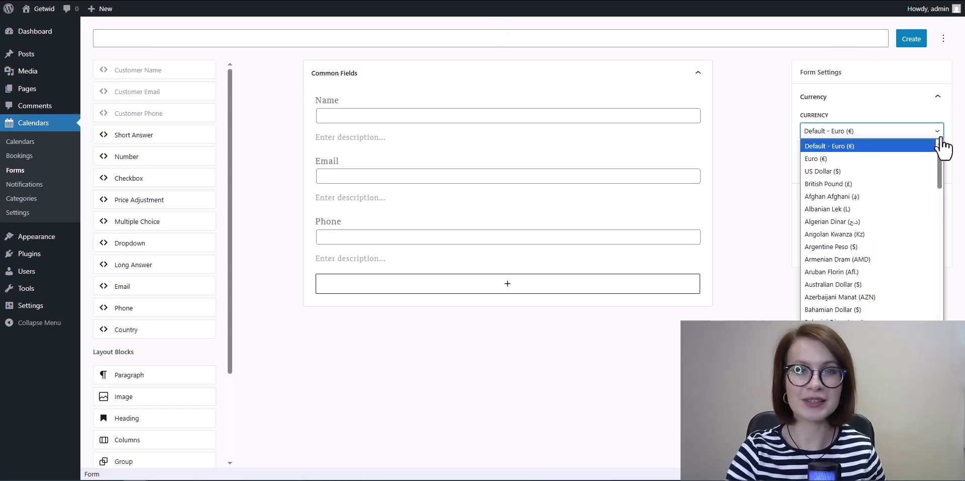
{"action": "left_click", "coordinate": [920, 170]}
{"action": "left_click", "coordinate": [787, 179]}
Step: Add a checkbox below the Phone field labelled "I agree to the Terms and Conditions and understand the cancellation policy."
{"action": "left_click_drag", "start_coordinate": [112, 181], "coordinate": [465, 266]}
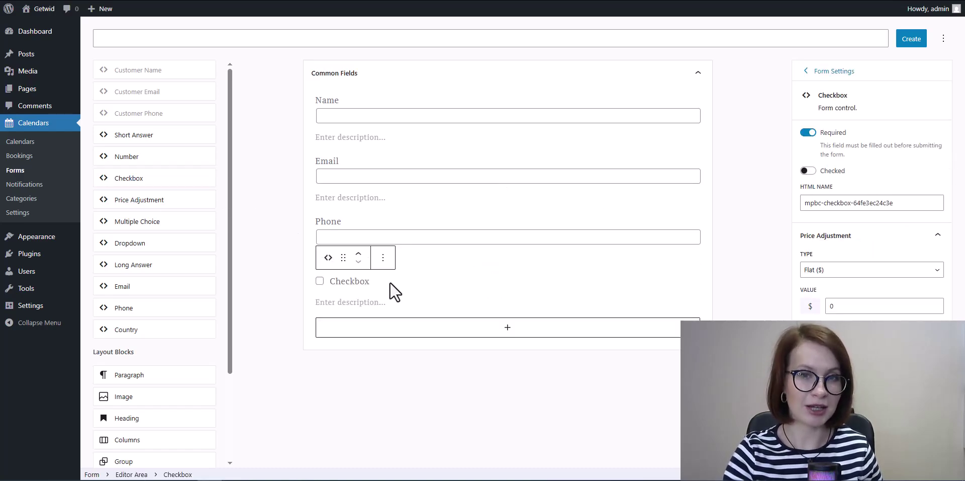
{"action": "left_click", "coordinate": [356, 280]}
{"action": "type", "text": "I agree to the Terms and Conditions and understand the cancellation policy."}
Step: Link the words "Terms and Conditions" in the checkbox label to "#"
{"action": "left_click_drag", "start_coordinate": [388, 280], "coordinate": [477, 282]}
{"action": "left_click", "coordinate": [420, 257]}
{"action": "type", "text": "#"}
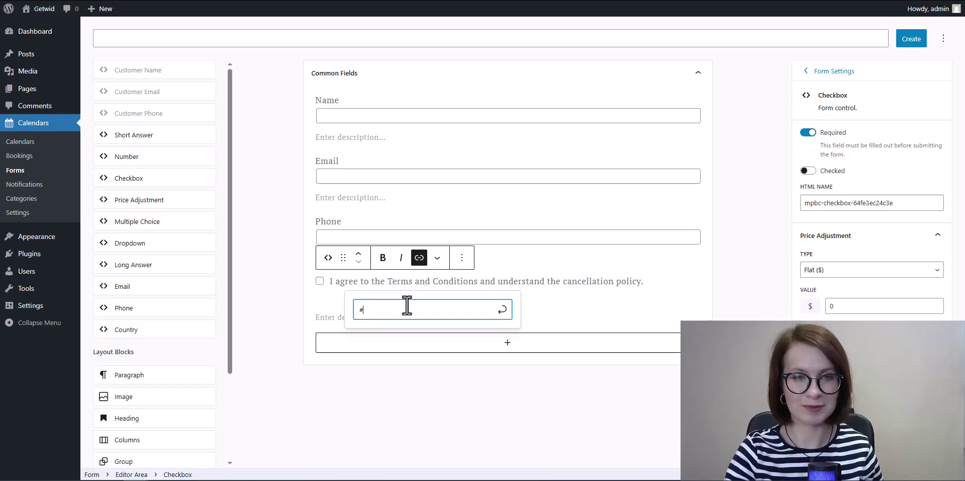
{"action": "left_click", "coordinate": [502, 309]}
{"action": "left_click", "coordinate": [571, 304]}
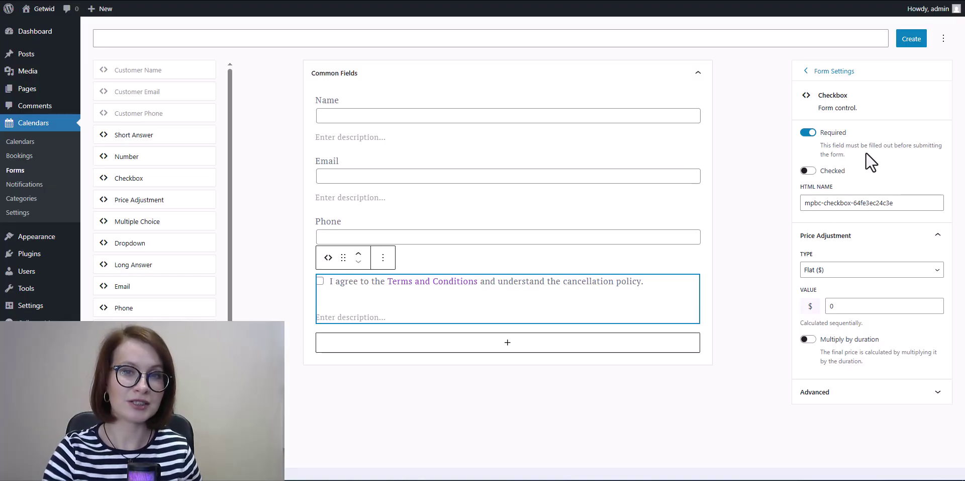
Step: Turn the Checked option of the terms checkbox on and back off
{"action": "left_click", "coordinate": [816, 171]}
{"action": "left_click", "coordinate": [810, 171]}
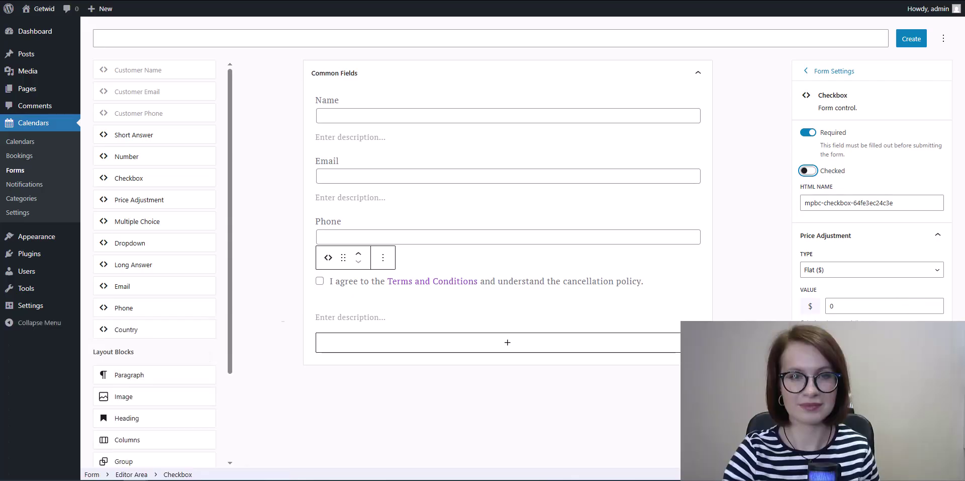
{"action": "left_click", "coordinate": [703, 299]}
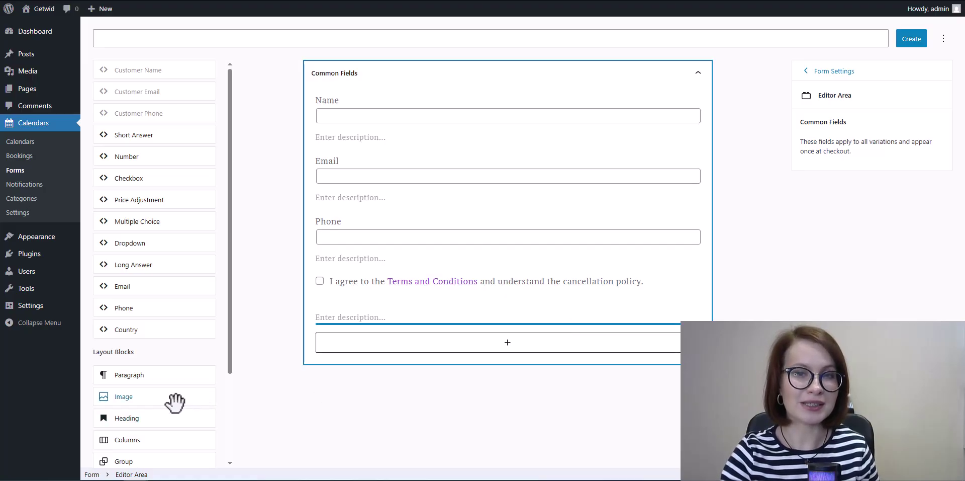
Step: Insert a Separator between the Phone field and the terms and conditions checkbox
{"action": "scroll", "coordinate": [175, 402], "scroll_direction": "down", "scroll_amount": 2}
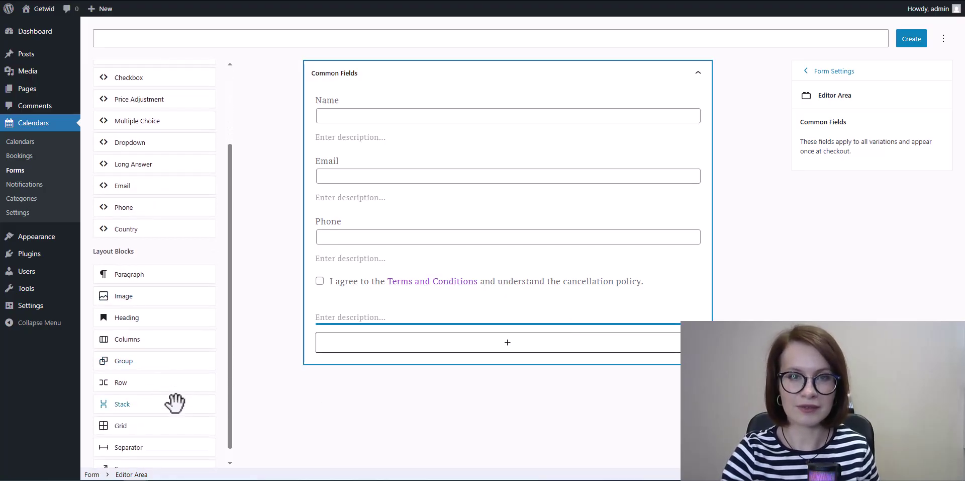
{"action": "scroll", "coordinate": [174, 400], "scroll_direction": "down", "scroll_amount": 2}
{"action": "left_click", "coordinate": [128, 435]}
{"action": "left_click_drag", "start_coordinate": [128, 435], "coordinate": [378, 258]}
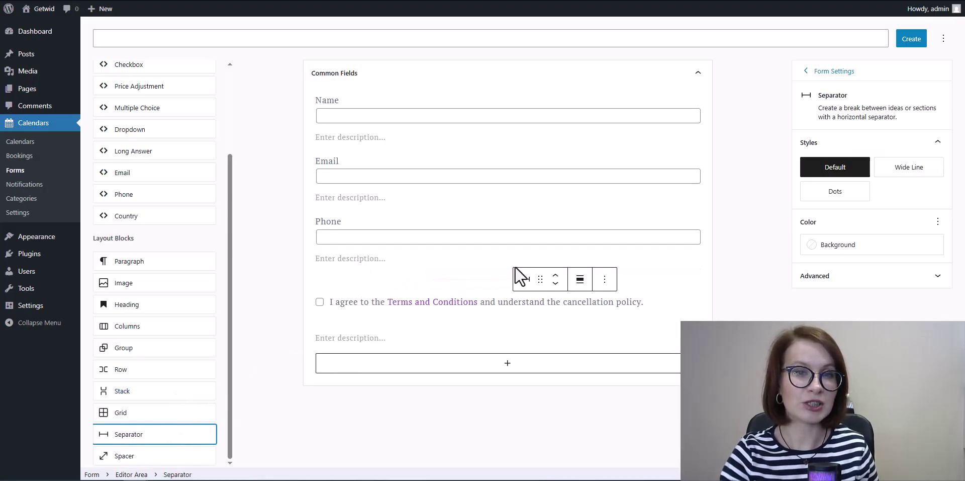
Step: Name the booking form "General form" and create it
{"action": "left_click", "coordinate": [806, 71]}
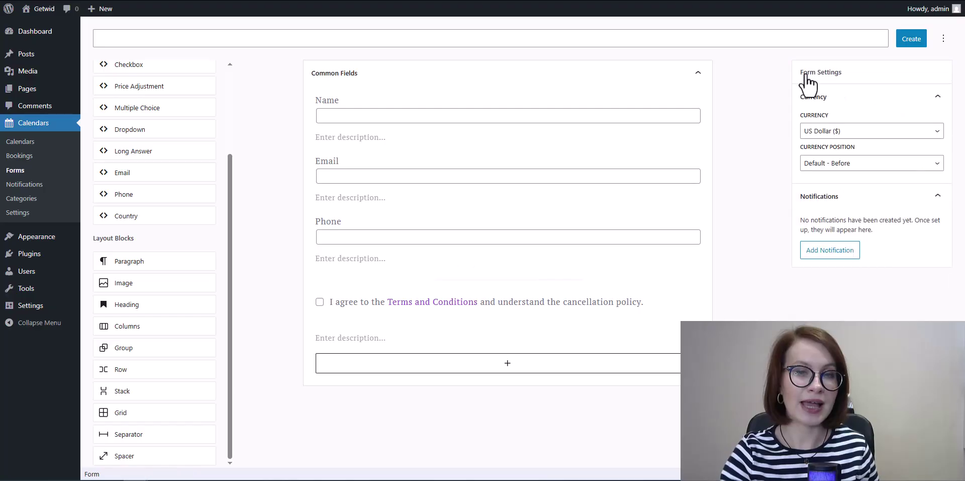
{"action": "left_click", "coordinate": [253, 37]}
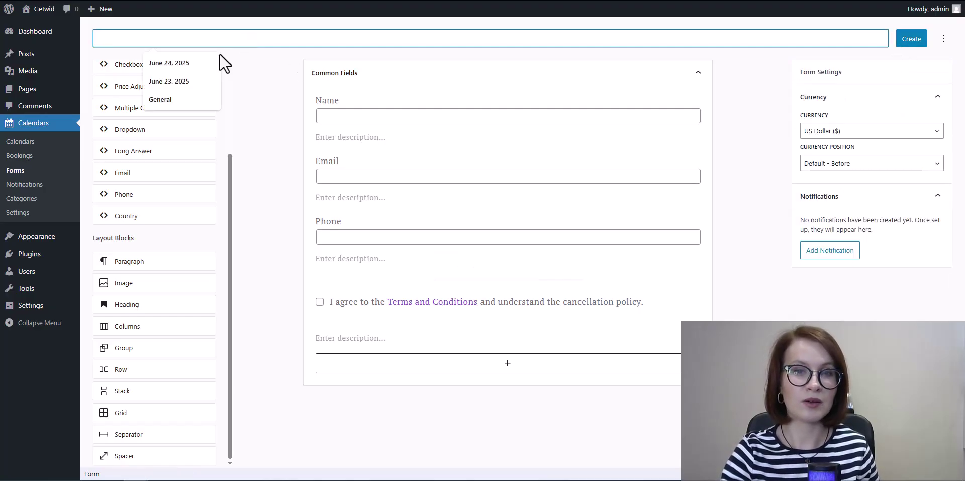
{"action": "left_click", "coordinate": [169, 100]}
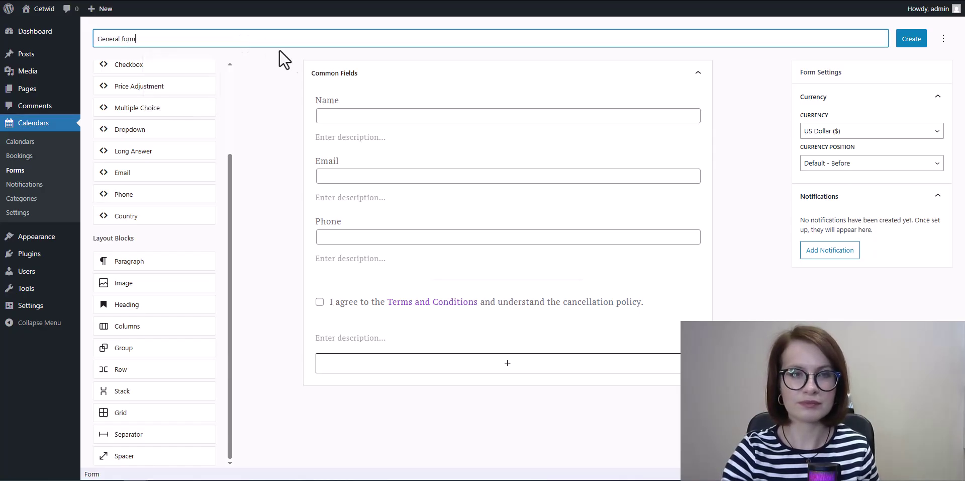
{"action": "left_click", "coordinate": [912, 45]}
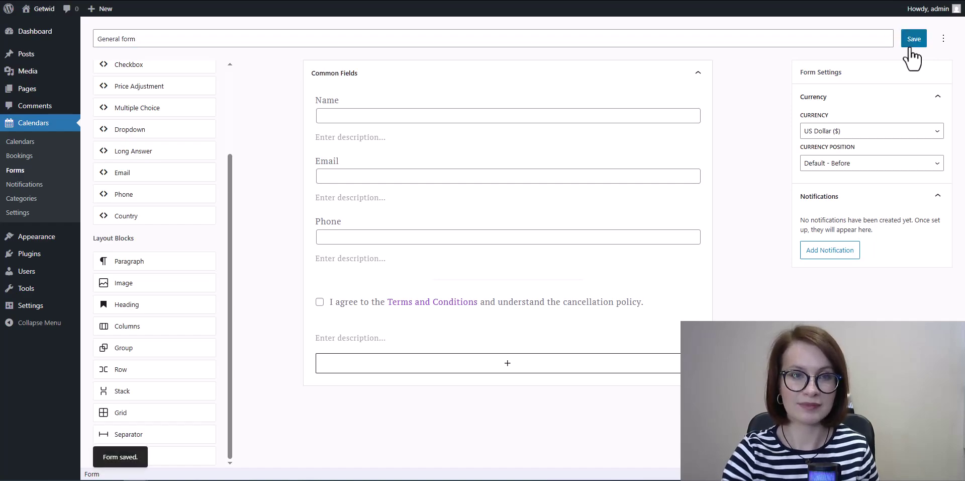
Step: Open the Tennis Court calendar and associate it with General form
{"action": "left_click", "coordinate": [20, 143]}
{"action": "left_click", "coordinate": [135, 122]}
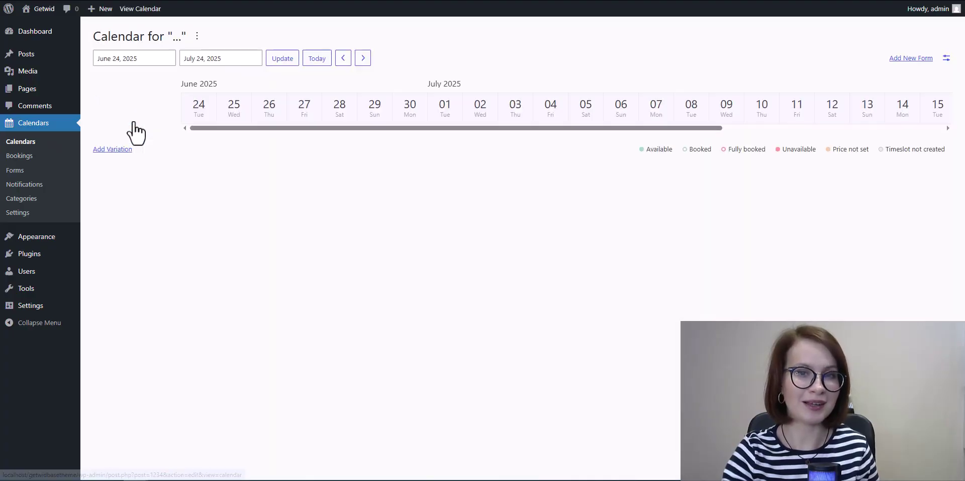
{"action": "left_click", "coordinate": [938, 57]}
{"action": "left_click", "coordinate": [928, 102]}
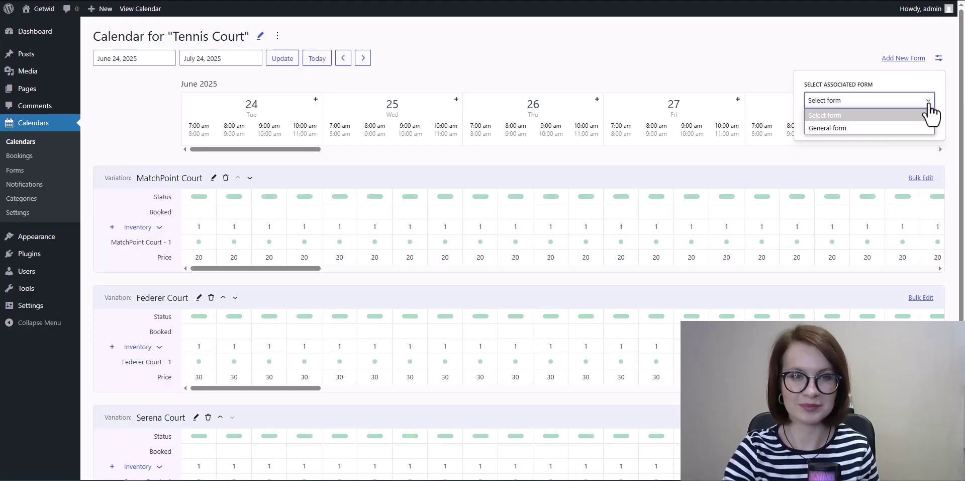
{"action": "left_click", "coordinate": [920, 126]}
{"action": "left_click", "coordinate": [818, 128]}
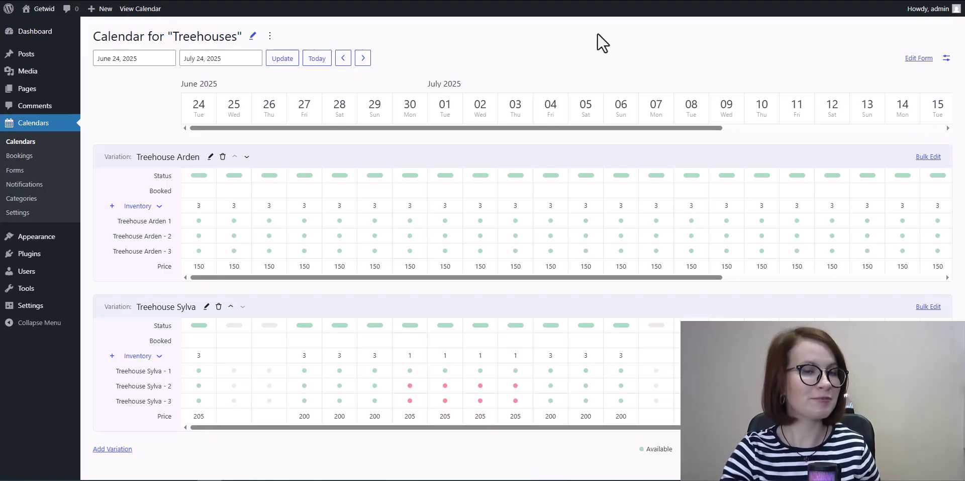
Step: Open the Treehouses calendar page for editing and paste the treehouse collection description above the booking calendar block
{"action": "left_click", "coordinate": [250, 45]}
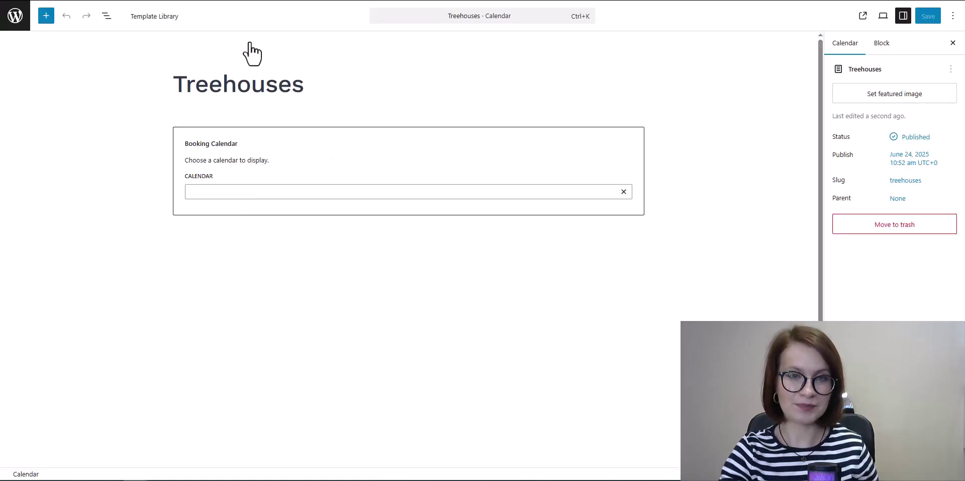
{"action": "left_click", "coordinate": [219, 131]}
{"action": "key", "text": "ctrl+v"}
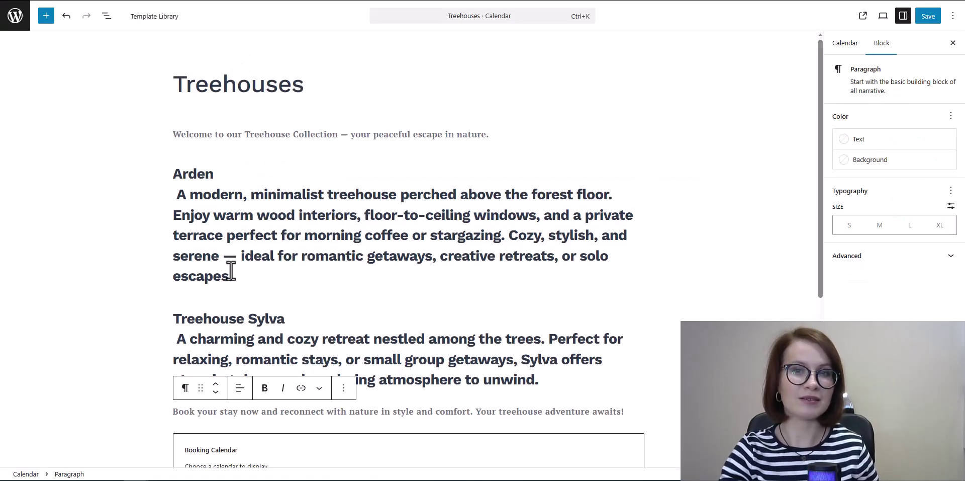
Step: Convert the Arden and Treehouse Sylva headings into paragraphs and save the Treehouses page
{"action": "scroll", "coordinate": [237, 176], "scroll_direction": "down", "scroll_amount": 1}
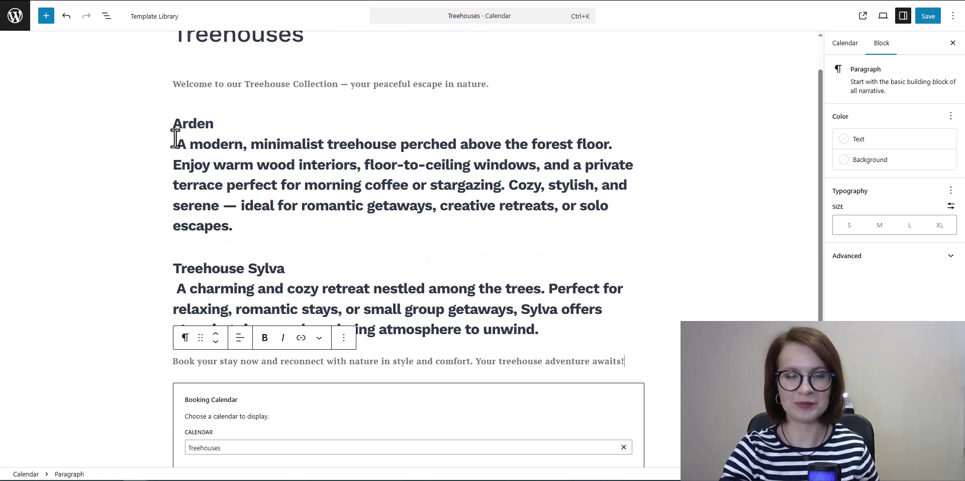
{"action": "left_click", "coordinate": [173, 127]}
{"action": "left_click_drag", "start_coordinate": [172, 128], "coordinate": [284, 265]}
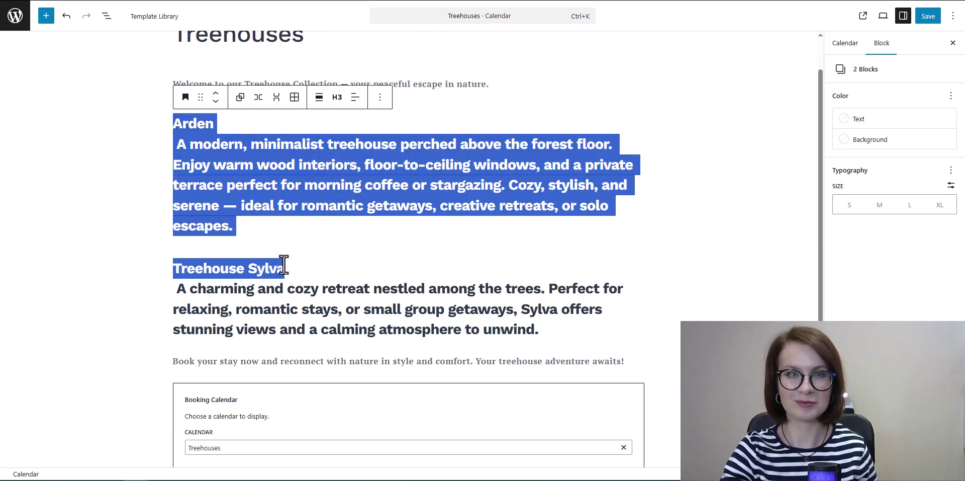
{"action": "left_click", "coordinate": [186, 97]}
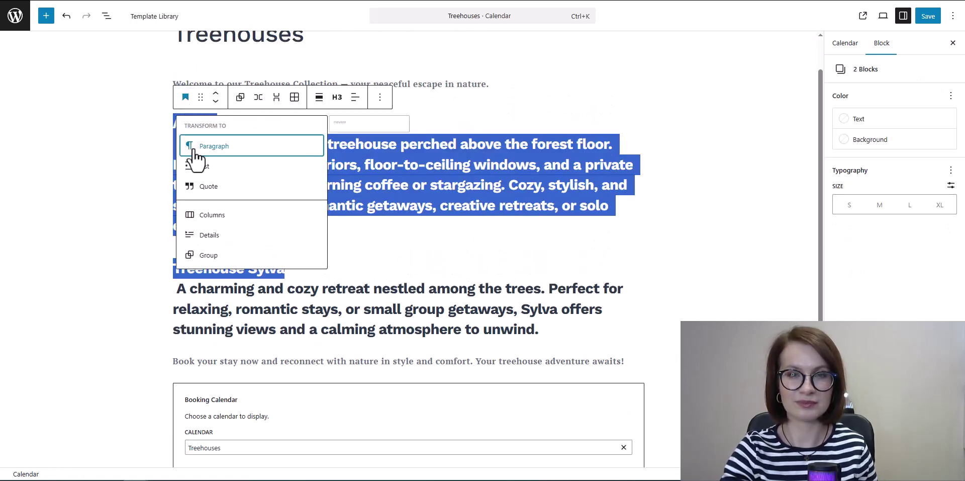
{"action": "left_click", "coordinate": [198, 147]}
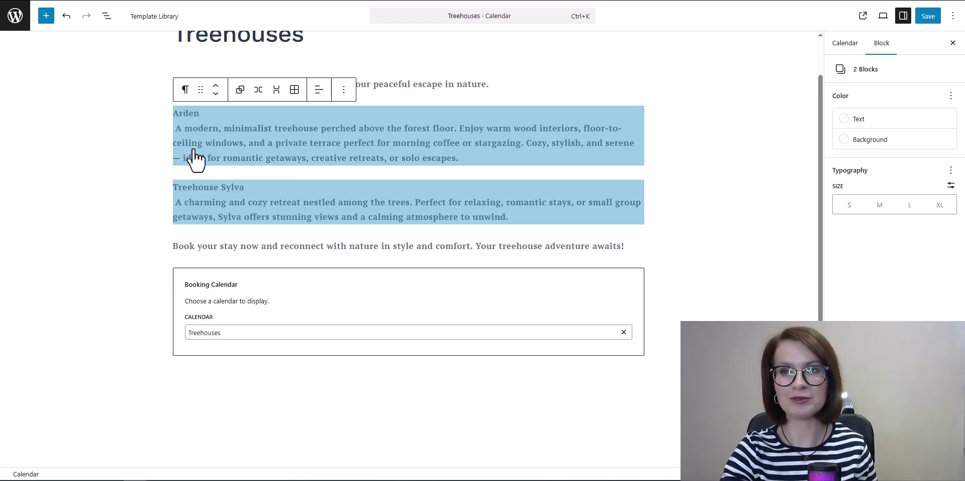
{"action": "left_click", "coordinate": [196, 159]}
{"action": "left_click", "coordinate": [415, 229]}
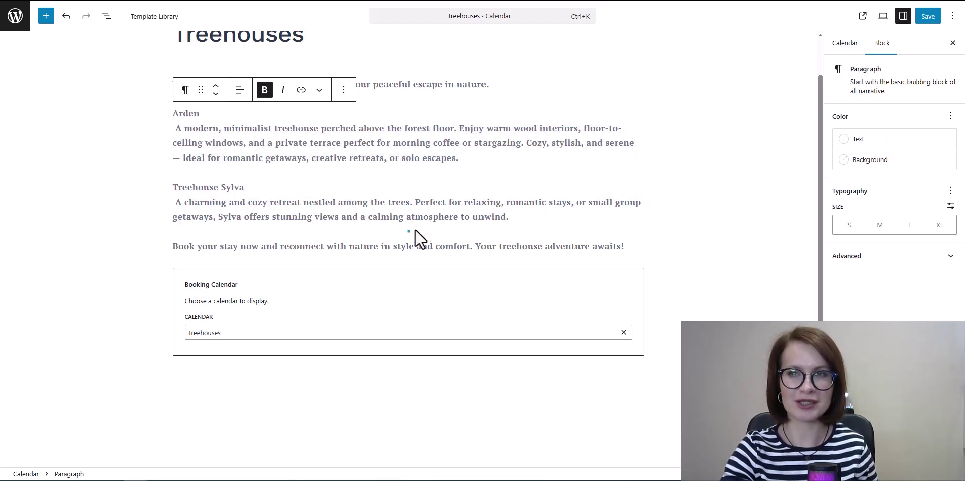
{"action": "left_click", "coordinate": [547, 220]}
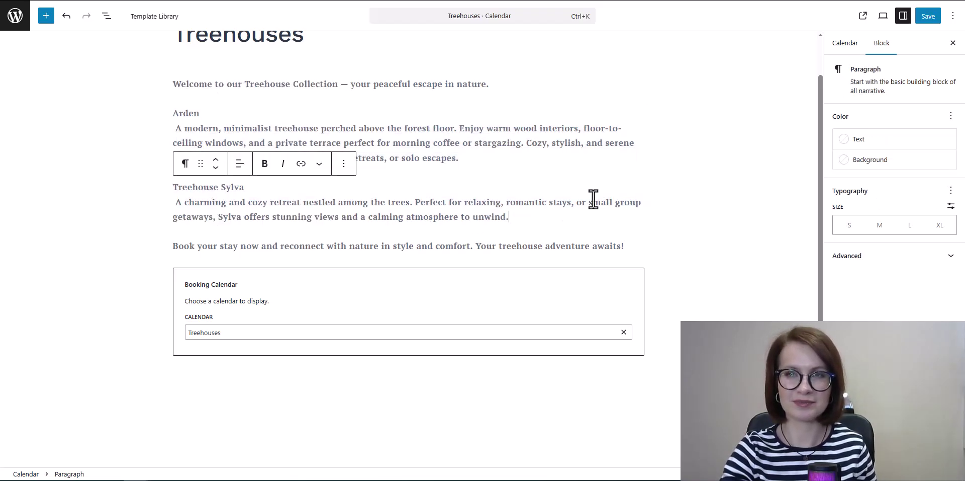
{"action": "left_click", "coordinate": [935, 18]}
{"action": "left_click", "coordinate": [628, 156]}
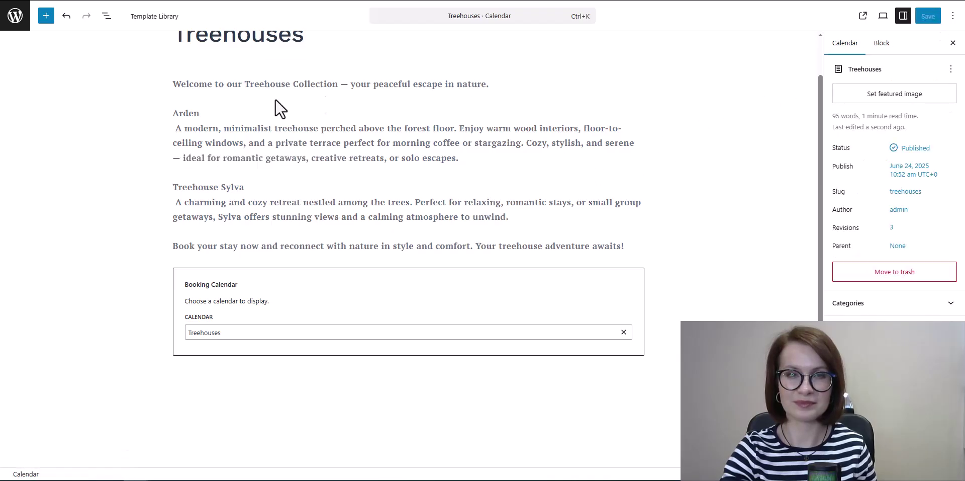
Step: Start a new booking notification for General form using the "New booking (customer)" template
{"action": "left_click", "coordinate": [18, 25]}
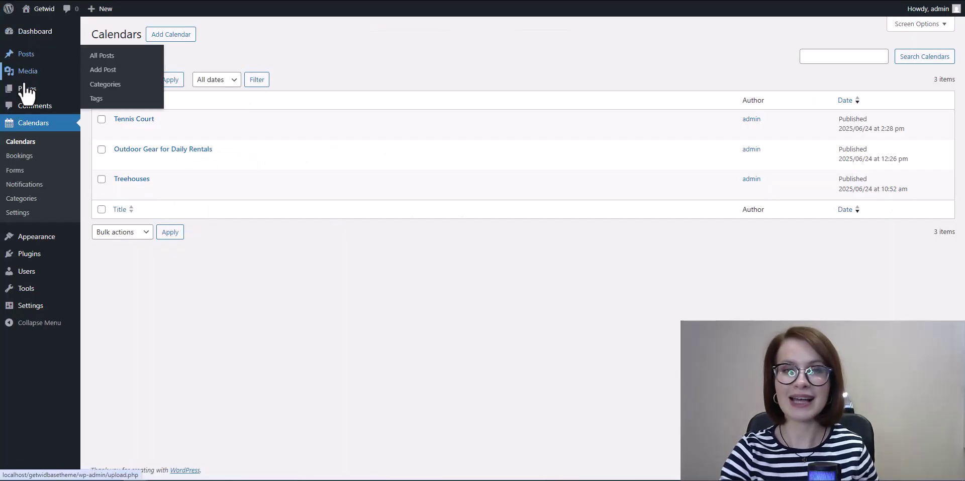
{"action": "left_click", "coordinate": [18, 185]}
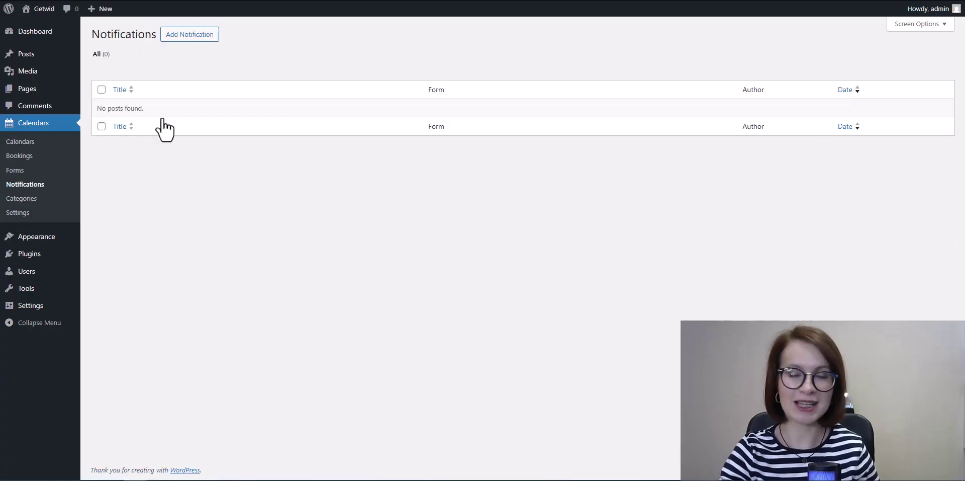
{"action": "left_click", "coordinate": [192, 35]}
{"action": "left_click", "coordinate": [365, 118]}
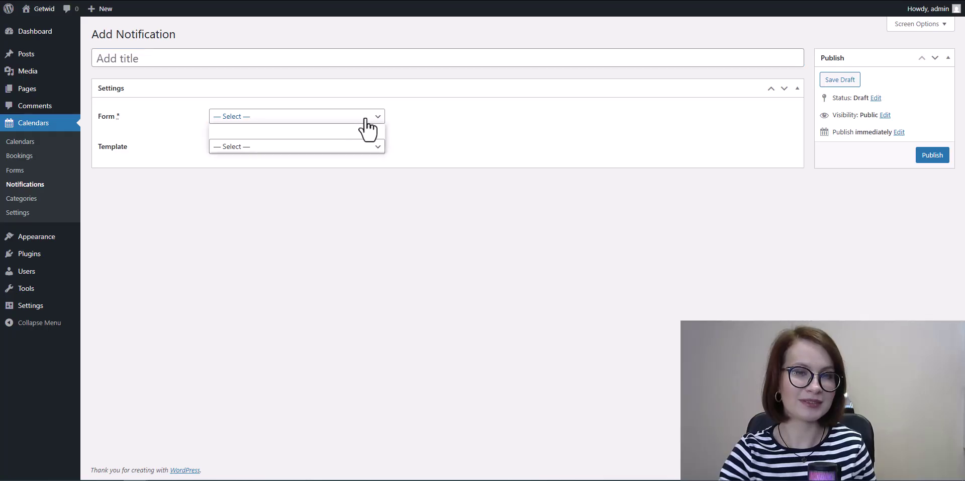
{"action": "left_click", "coordinate": [357, 145]}
{"action": "left_click", "coordinate": [357, 146]}
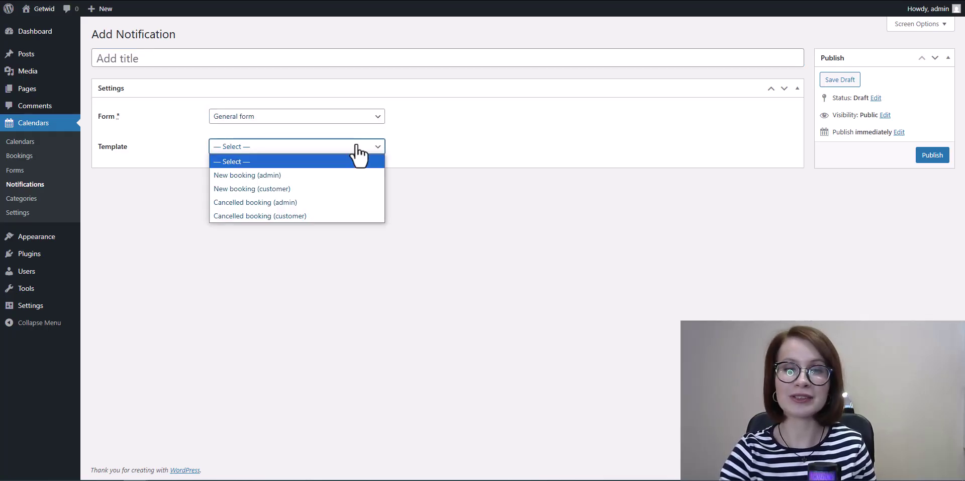
{"action": "left_click", "coordinate": [349, 184]}
Step: Title the notification "New booking (customer)", publish it and review its message template and available tags
{"action": "left_click", "coordinate": [229, 59]}
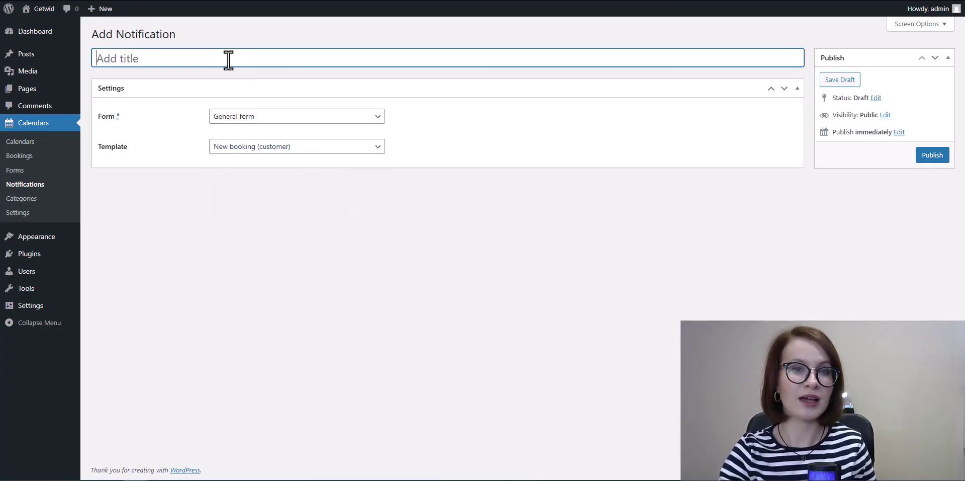
{"action": "type", "text": "New booking (customer)"}
{"action": "left_click", "coordinate": [557, 71]}
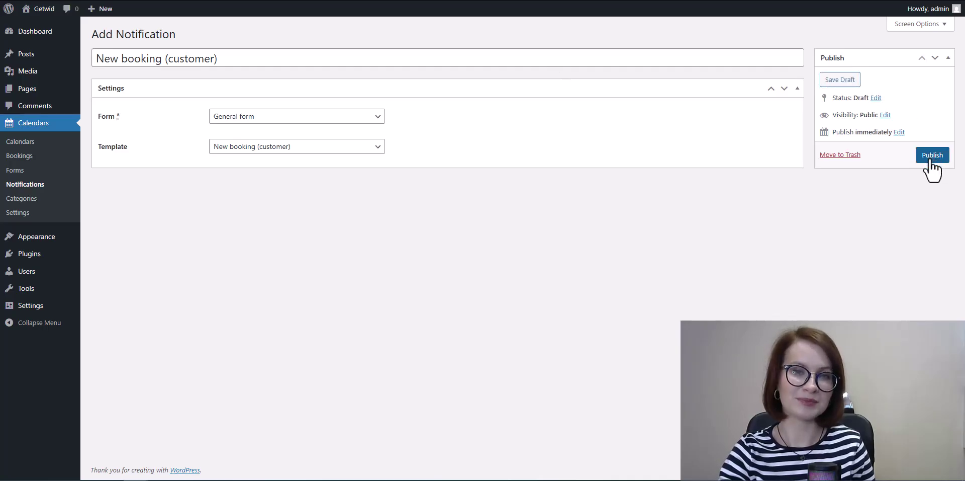
{"action": "left_click", "coordinate": [932, 156]}
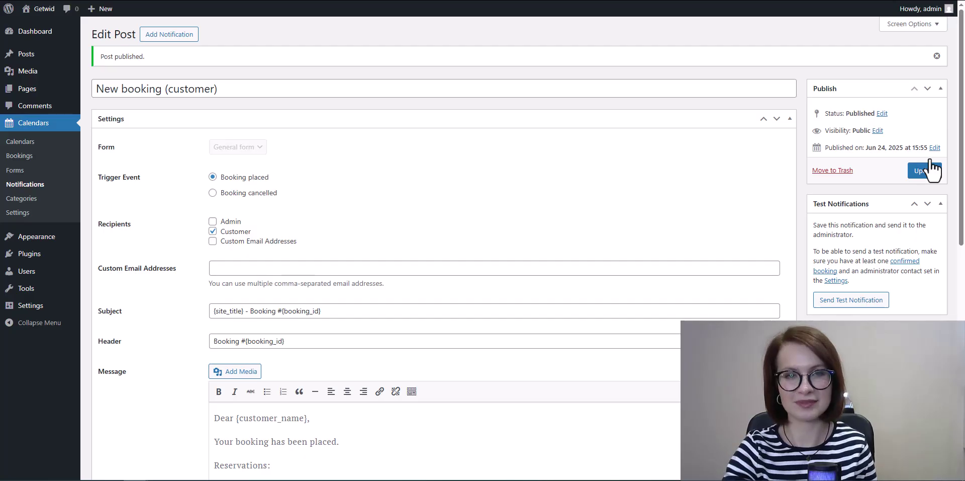
{"action": "scroll", "coordinate": [268, 233], "scroll_direction": "down", "scroll_amount": 5}
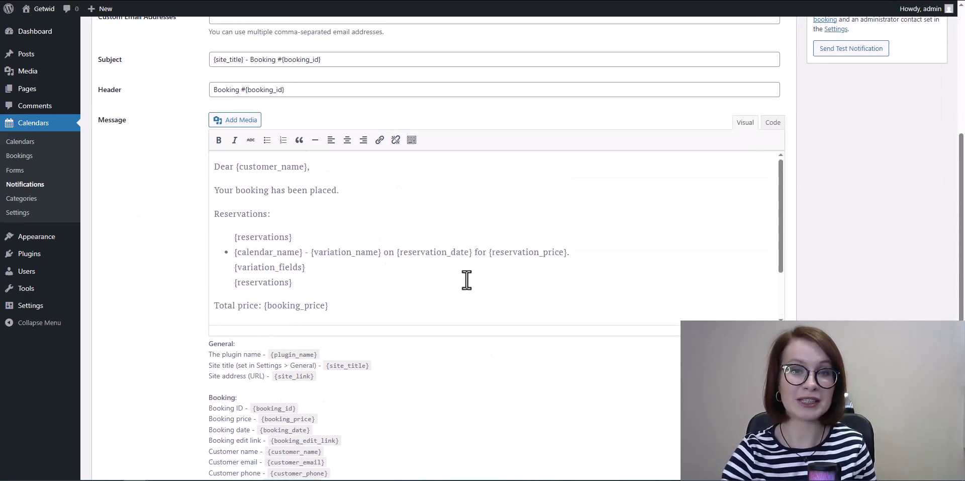
{"action": "scroll", "coordinate": [467, 352], "scroll_direction": "down", "scroll_amount": 3}
{"action": "scroll", "coordinate": [467, 356], "scroll_direction": "down", "scroll_amount": 1}
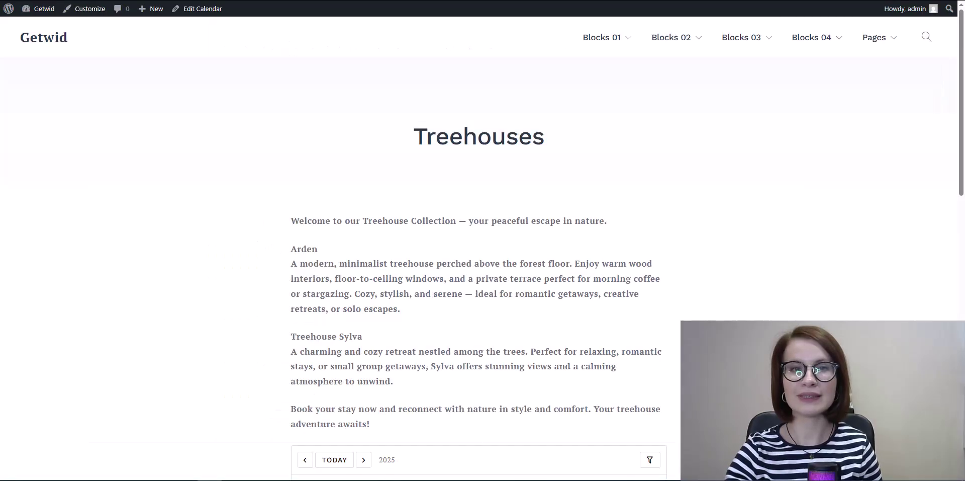
Step: On the live Treehouses page, filter the availability calendar by Treehouse Arden and by Treehouse Sylva to compare their dates
{"action": "scroll", "coordinate": [819, 372], "scroll_direction": "down", "scroll_amount": 4}
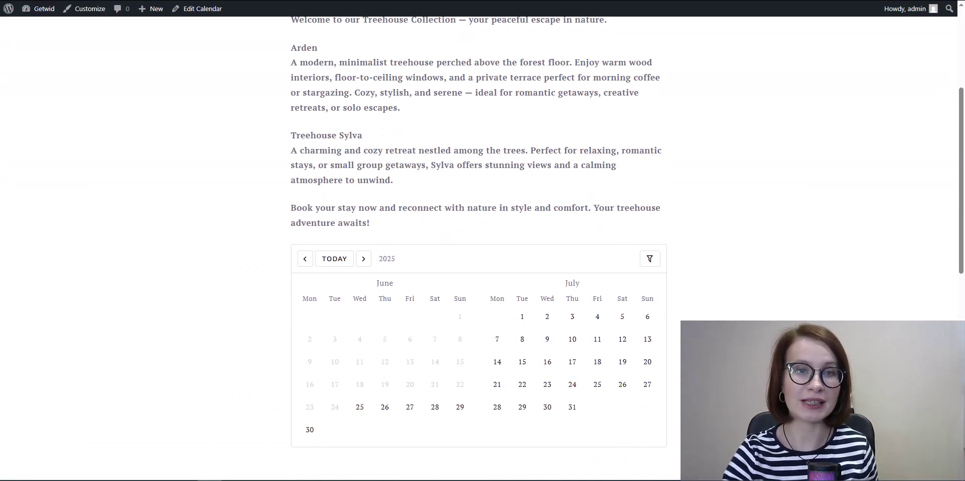
{"action": "scroll", "coordinate": [478, 251], "scroll_direction": "down", "scroll_amount": 2}
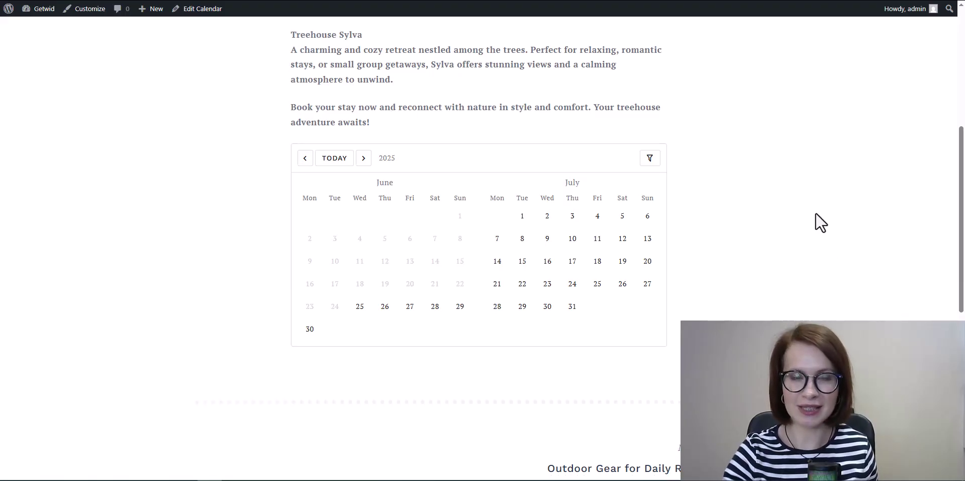
{"action": "left_click", "coordinate": [650, 159]}
{"action": "left_click", "coordinate": [653, 178]}
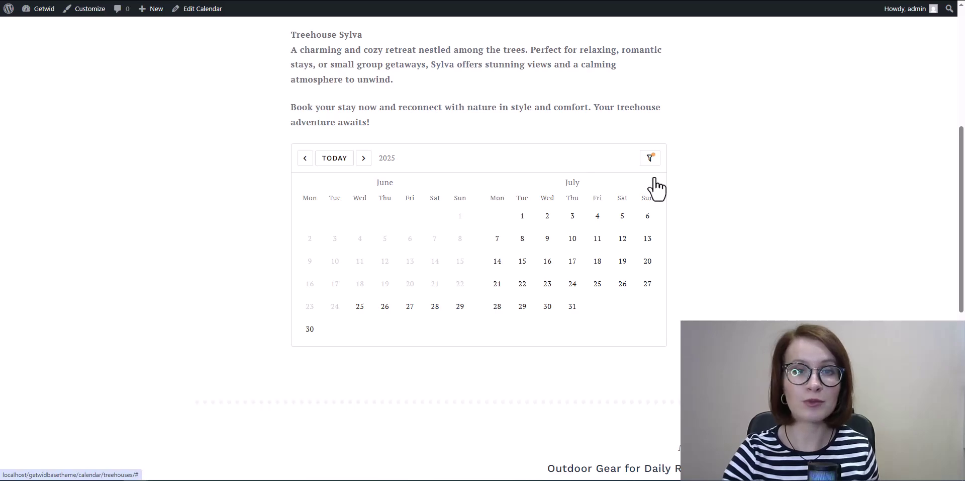
{"action": "left_click", "coordinate": [651, 159]}
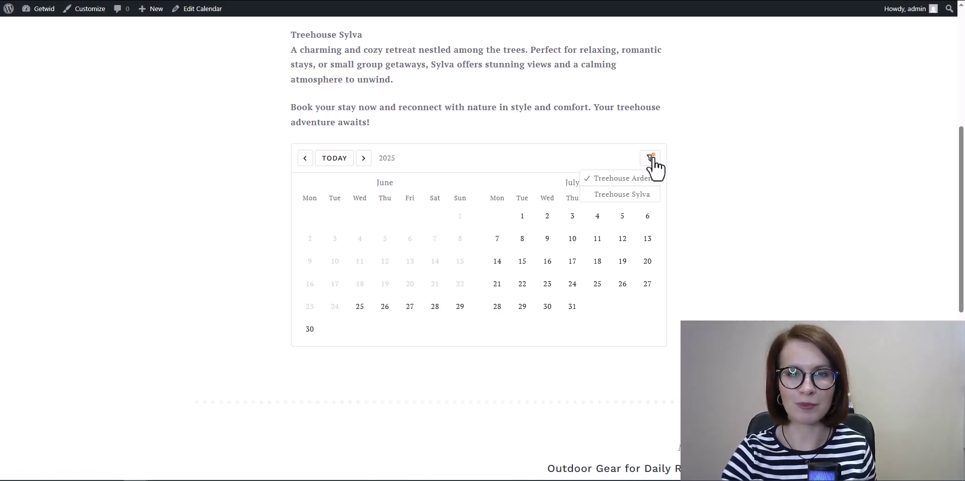
{"action": "left_click", "coordinate": [648, 194]}
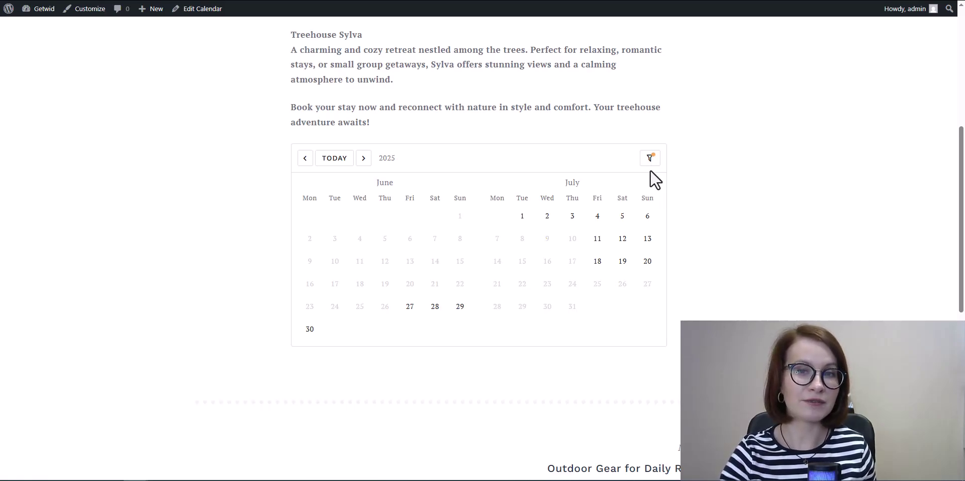
{"action": "left_click", "coordinate": [651, 159]}
{"action": "left_click", "coordinate": [638, 195]}
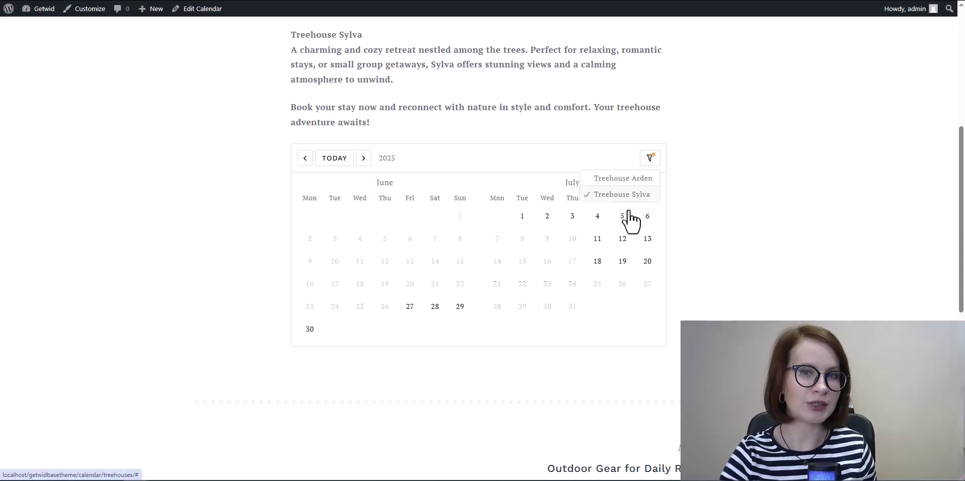
Step: Select July 11 to July 13, 2025 in the Treehouses calendar and add one Treehouse Arden to the reservation
{"action": "left_click", "coordinate": [601, 241]}
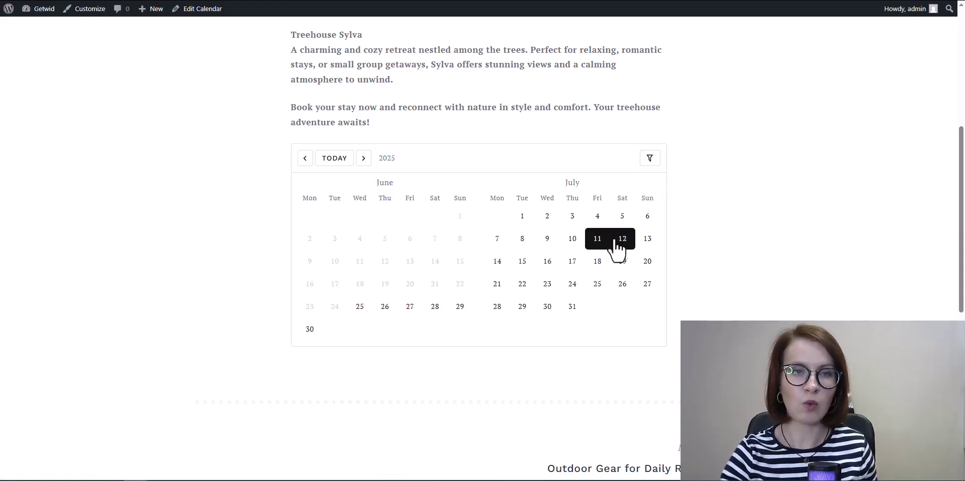
{"action": "left_click", "coordinate": [653, 240]}
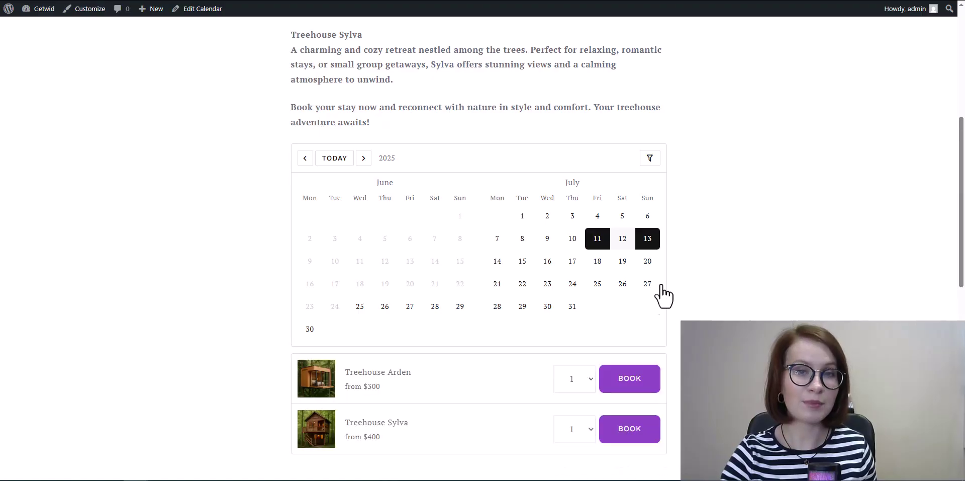
{"action": "left_click", "coordinate": [626, 397]}
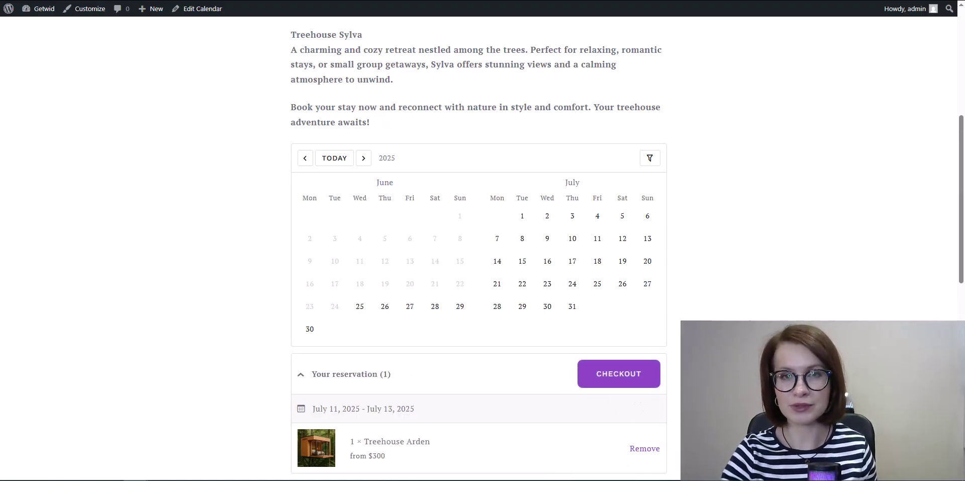
Step: Add one Treehouse Sylva to the reservation for the same dates, July 11 to July 13, 2025
{"action": "scroll", "coordinate": [694, 422], "scroll_direction": "down", "scroll_amount": 1}
{"action": "left_click", "coordinate": [613, 196]}
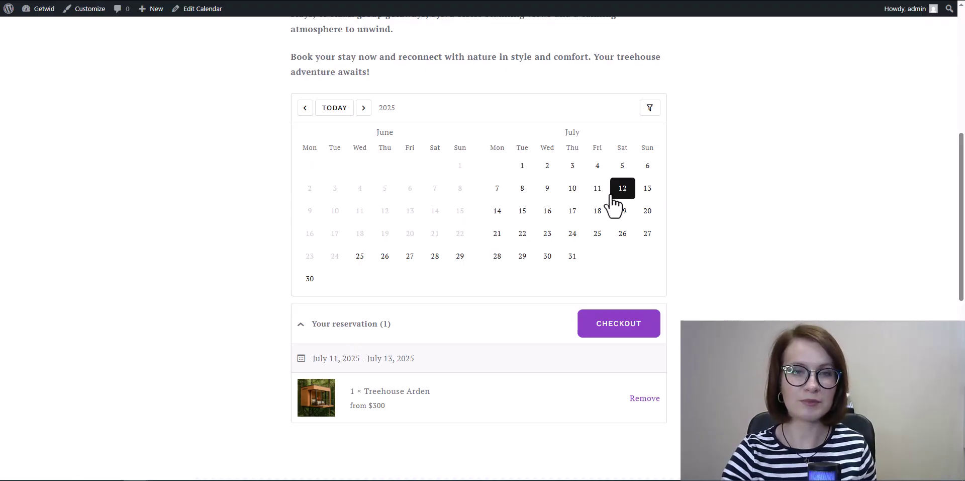
{"action": "left_click", "coordinate": [601, 201]}
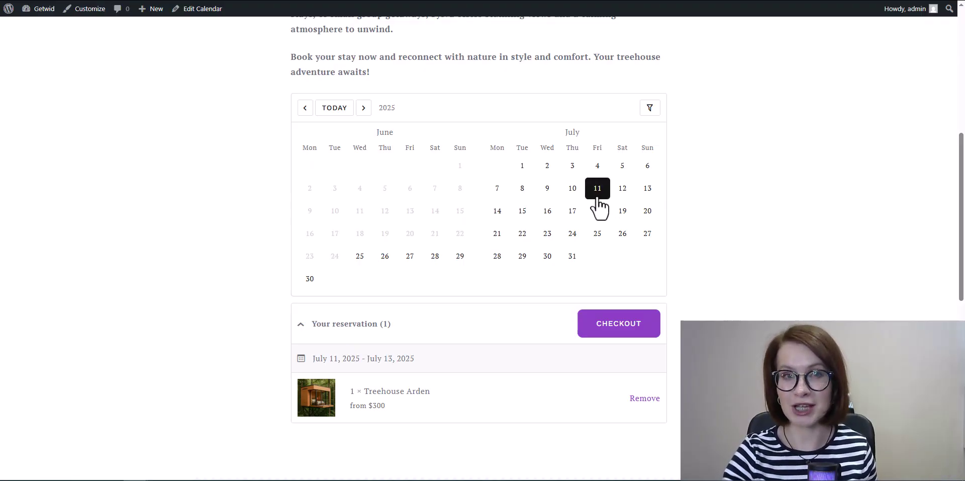
{"action": "left_click", "coordinate": [646, 201]}
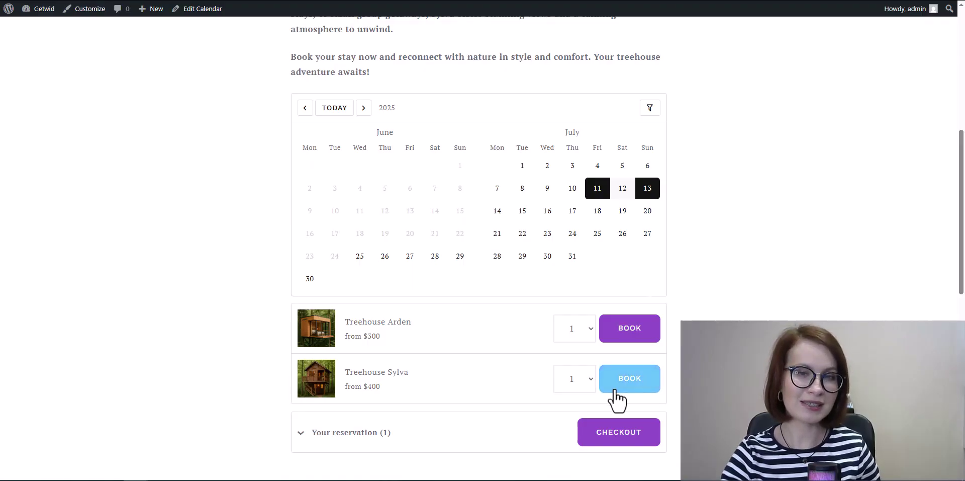
{"action": "left_click", "coordinate": [630, 382]}
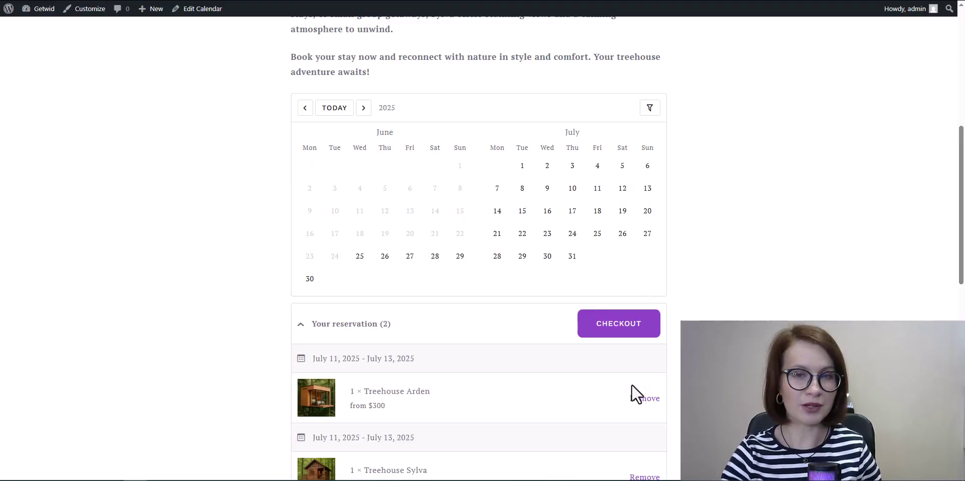
Step: Review the reservation holding both treehouses and proceed to its checkout form
{"action": "scroll", "coordinate": [659, 384], "scroll_direction": "down", "scroll_amount": 2}
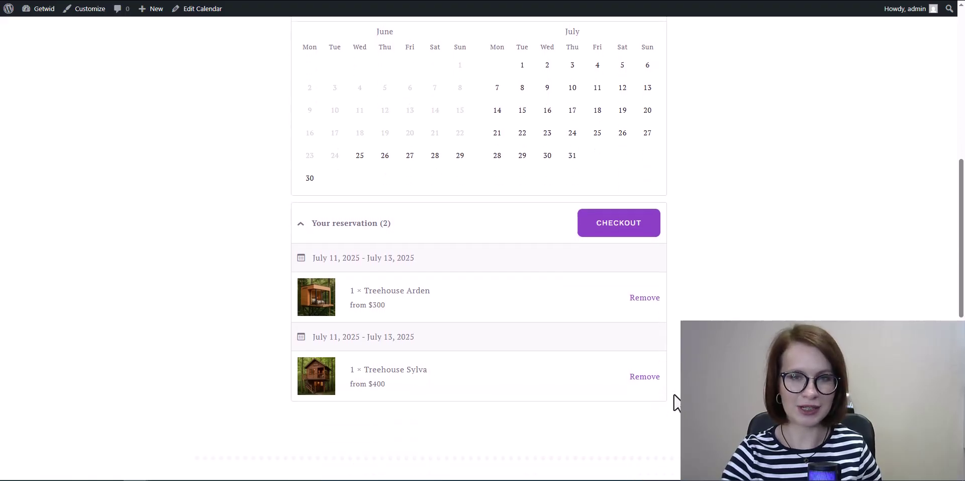
{"action": "scroll", "coordinate": [674, 402], "scroll_direction": "up", "scroll_amount": 1}
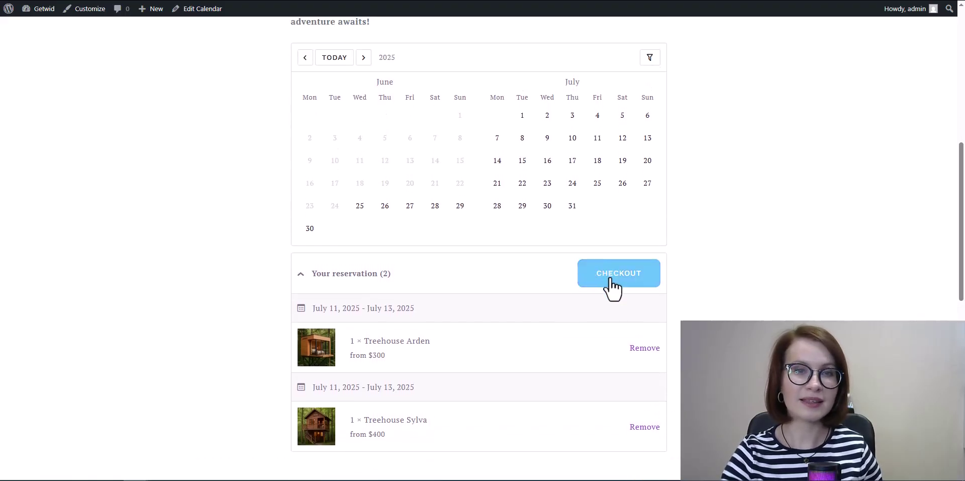
{"action": "left_click", "coordinate": [613, 282]}
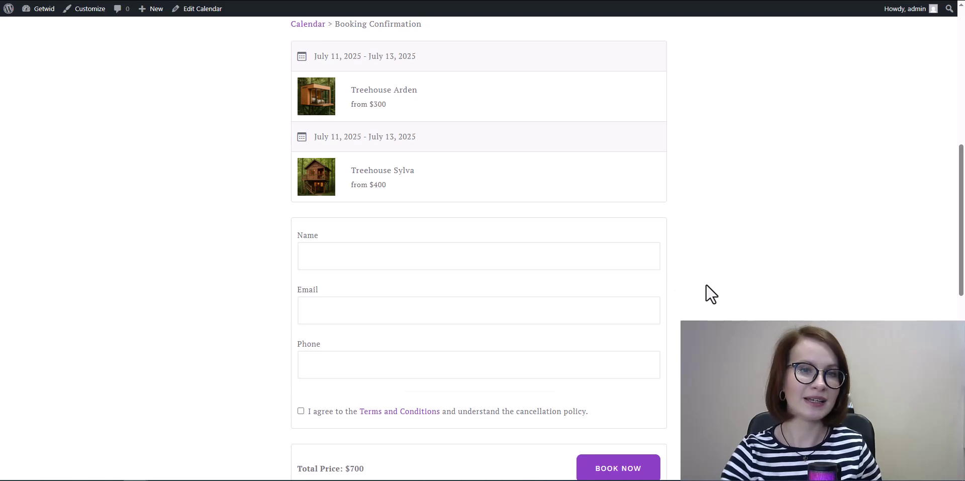
{"action": "scroll", "coordinate": [714, 297], "scroll_direction": "up", "scroll_amount": 2}
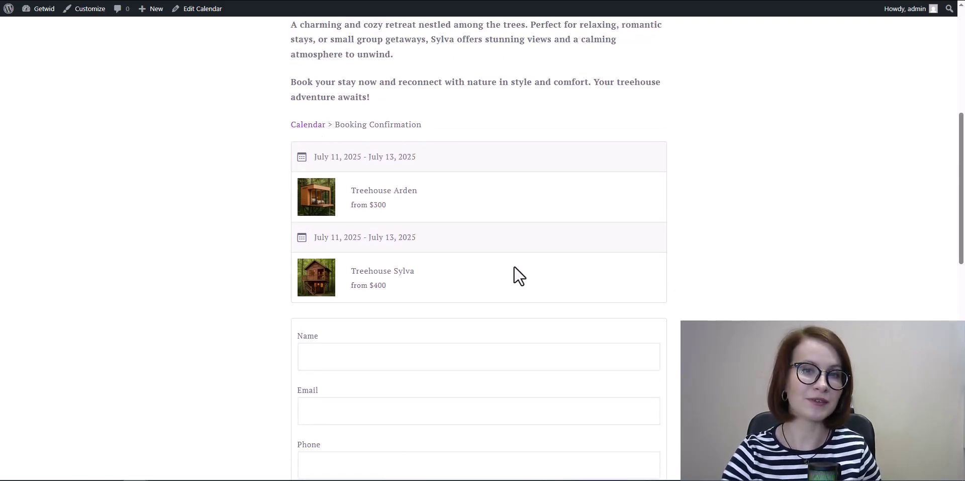
Step: Fill in the customer's name, email and phone, accept the Terms and Conditions and submit the treehouse booking
{"action": "scroll", "coordinate": [517, 275], "scroll_direction": "down", "scroll_amount": 3}
{"action": "left_click", "coordinate": [582, 205]}
{"action": "type", "text": "Valerie"}
{"action": "left_click", "coordinate": [475, 259]}
{"action": "key", "text": "ctrl+v"}
{"action": "right_click", "coordinate": [358, 314]}
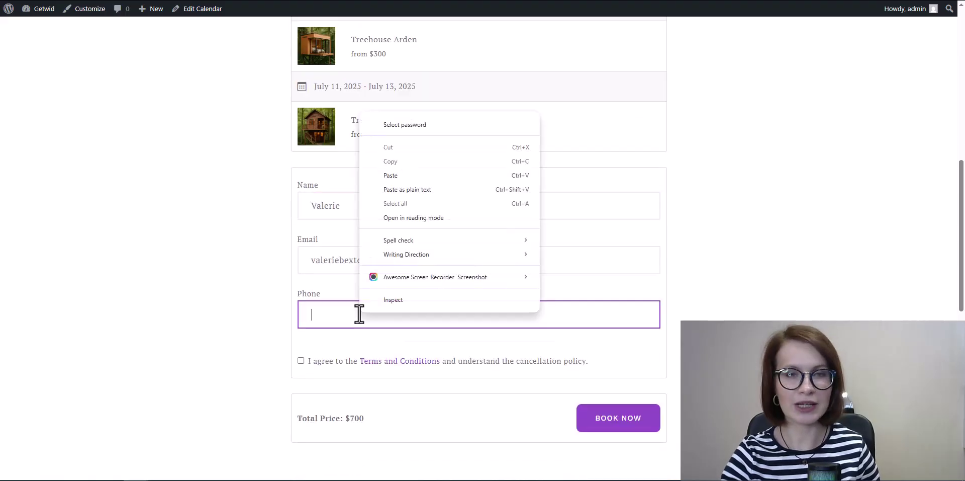
{"action": "left_click", "coordinate": [393, 175]}
{"action": "left_click", "coordinate": [402, 345]}
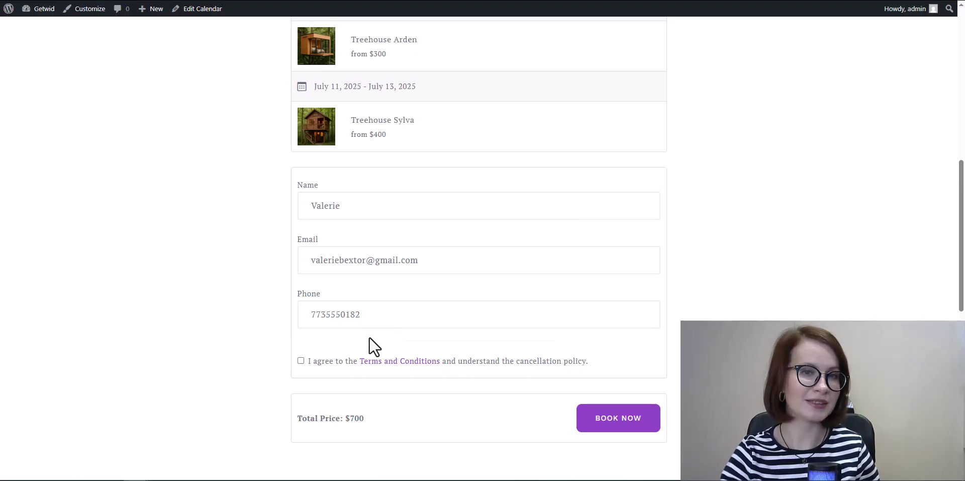
{"action": "left_click", "coordinate": [301, 360]}
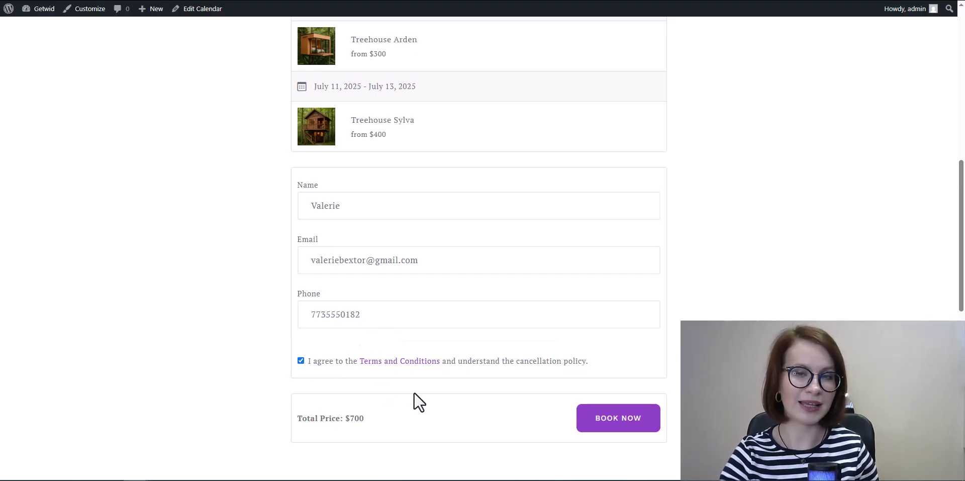
{"action": "left_click", "coordinate": [609, 428]}
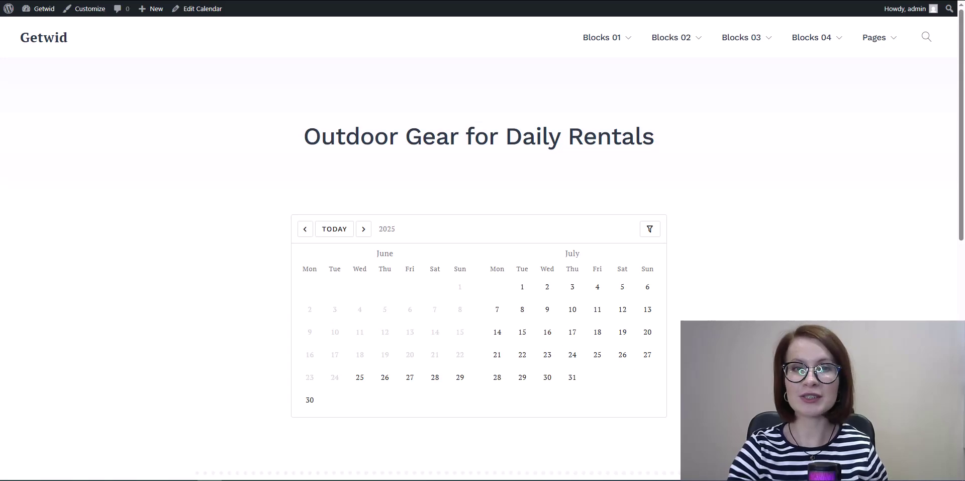
Step: On the Outdoor Gear for Daily Rentals page, reserve one Single Kayaks for July 14, 2025 and proceed to checkout
{"action": "left_click", "coordinate": [502, 336]}
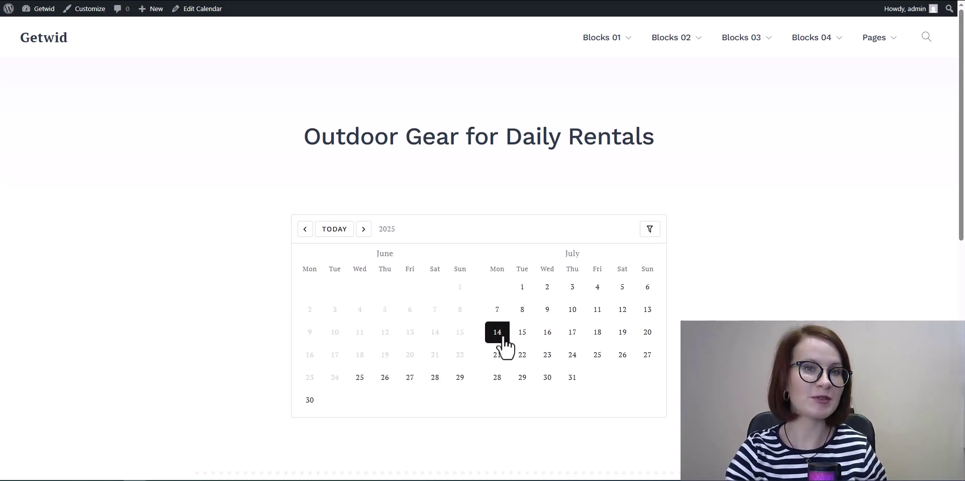
{"action": "scroll", "coordinate": [626, 370], "scroll_direction": "down", "scroll_amount": 2}
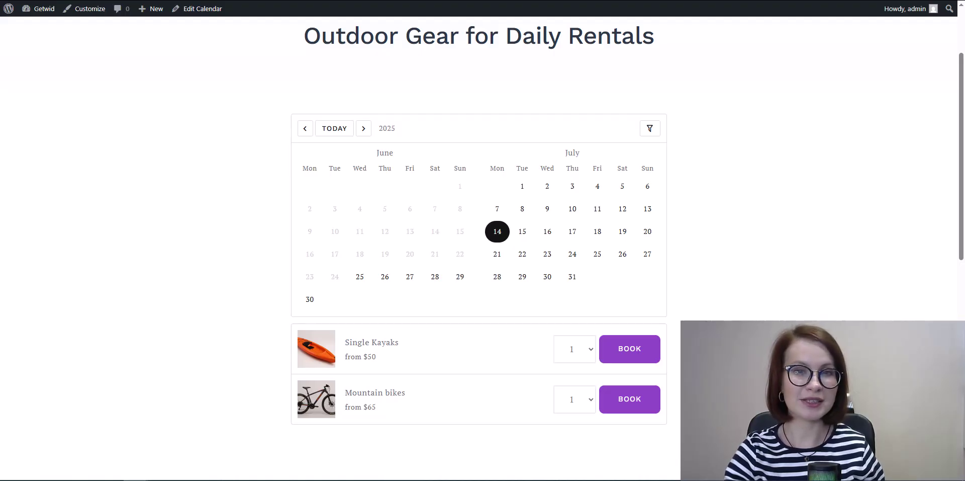
{"action": "left_click", "coordinate": [631, 364]}
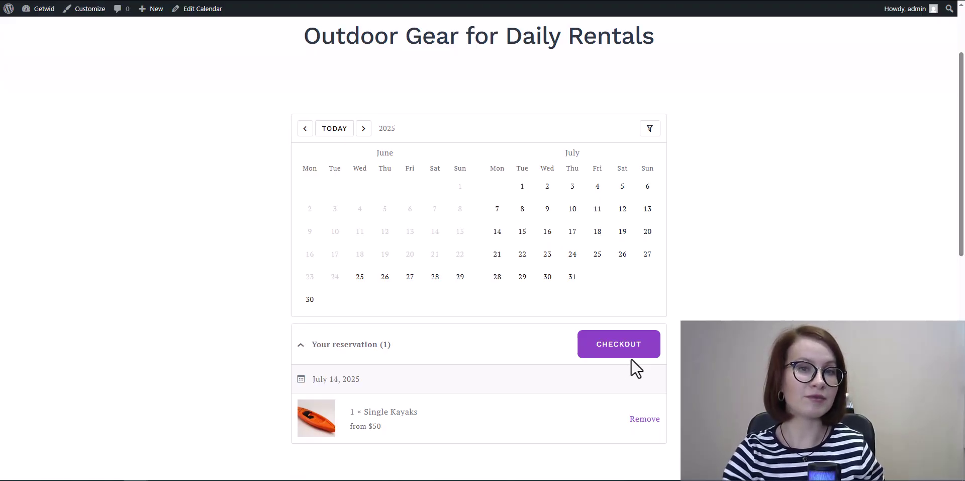
{"action": "left_click", "coordinate": [628, 355]}
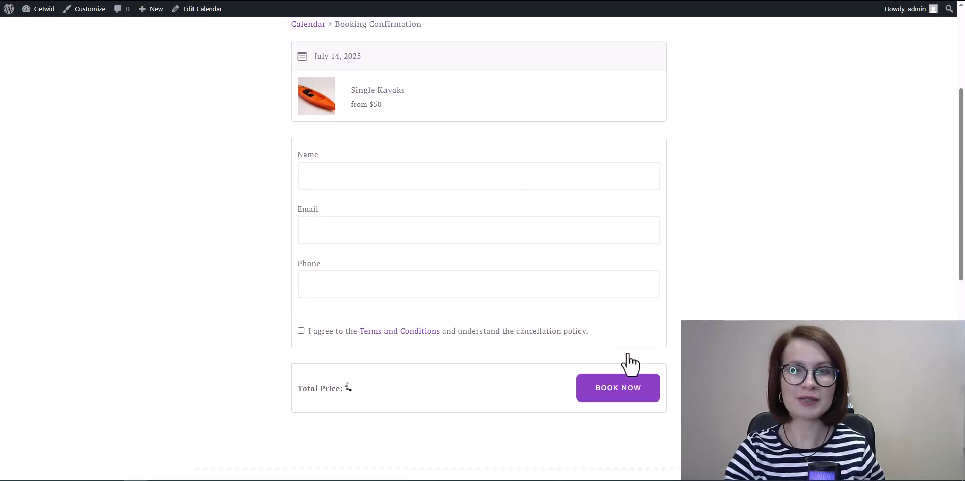
Step: Complete the kayak checkout with the customer's saved name, email and phone, accept the Terms and Conditions and submit the booking
{"action": "scroll", "coordinate": [630, 362], "scroll_direction": "up", "scroll_amount": 1}
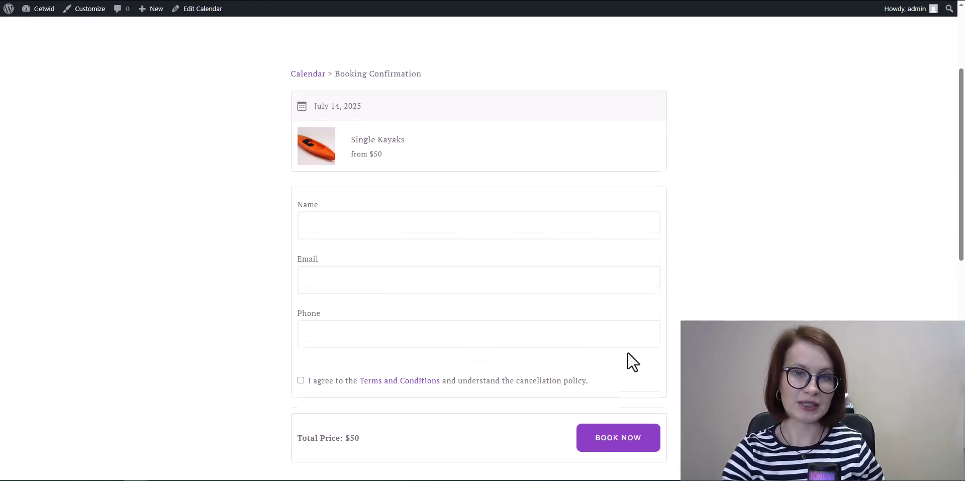
{"action": "left_click", "coordinate": [442, 231]}
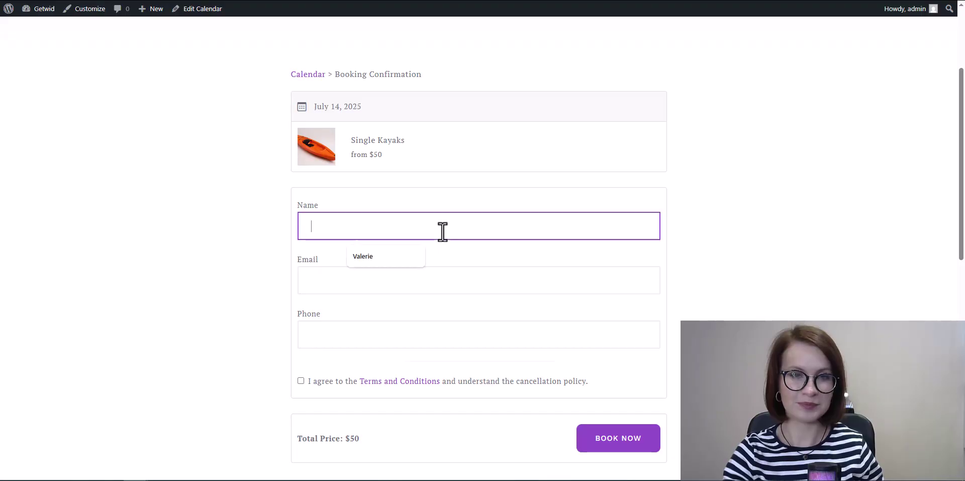
{"action": "left_click", "coordinate": [390, 258]}
{"action": "left_click", "coordinate": [380, 274]}
{"action": "left_click", "coordinate": [375, 310]}
{"action": "left_click", "coordinate": [354, 331]}
{"action": "left_click", "coordinate": [359, 364]}
{"action": "left_click", "coordinate": [301, 380]}
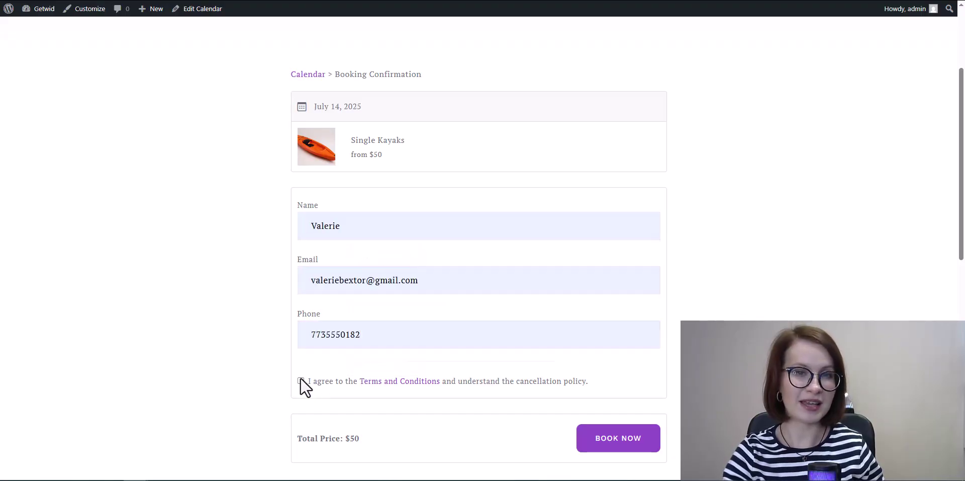
{"action": "left_click", "coordinate": [613, 449]}
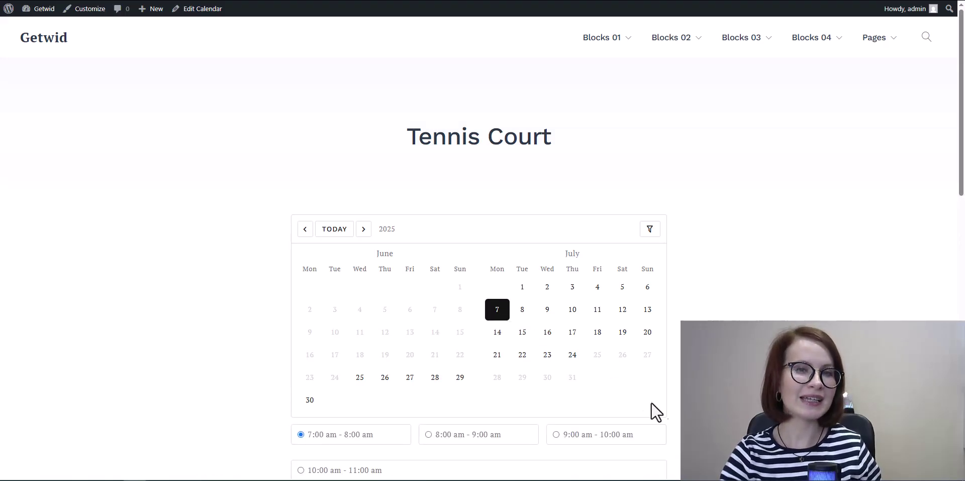
Step: On the Tennis Court page, reserve Federer Court for July 7, 2025, 9:00 am - 10:00 am, and proceed to checkout
{"action": "scroll", "coordinate": [656, 412], "scroll_direction": "down", "scroll_amount": 1}
{"action": "scroll", "coordinate": [662, 416], "scroll_direction": "down", "scroll_amount": 1}
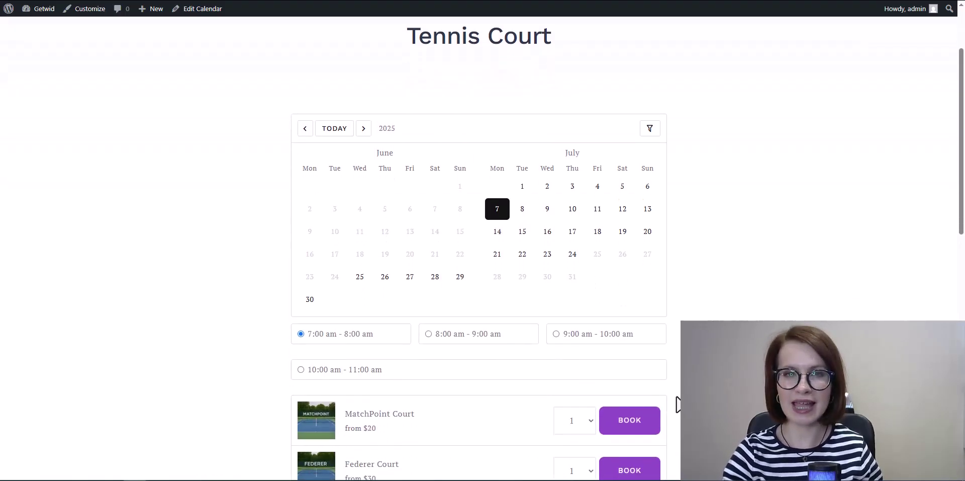
{"action": "scroll", "coordinate": [652, 391], "scroll_direction": "down", "scroll_amount": 2}
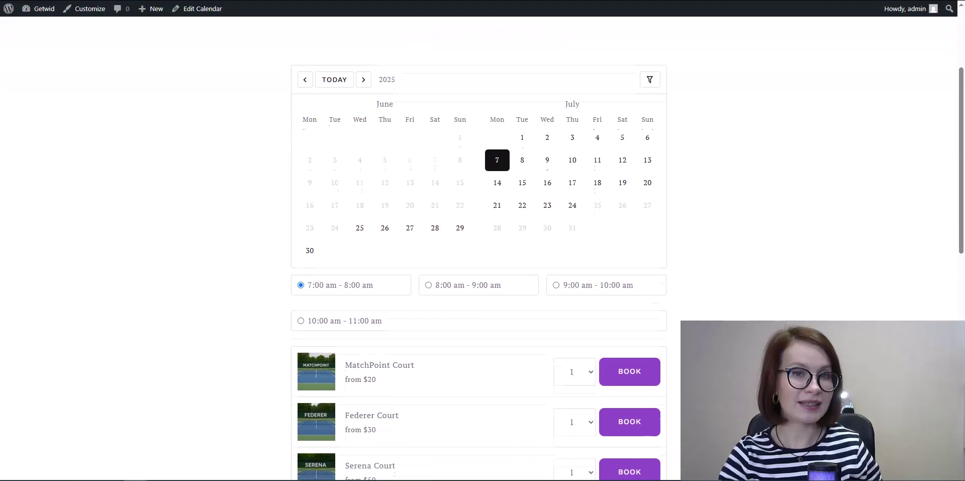
{"action": "left_click", "coordinate": [426, 237]}
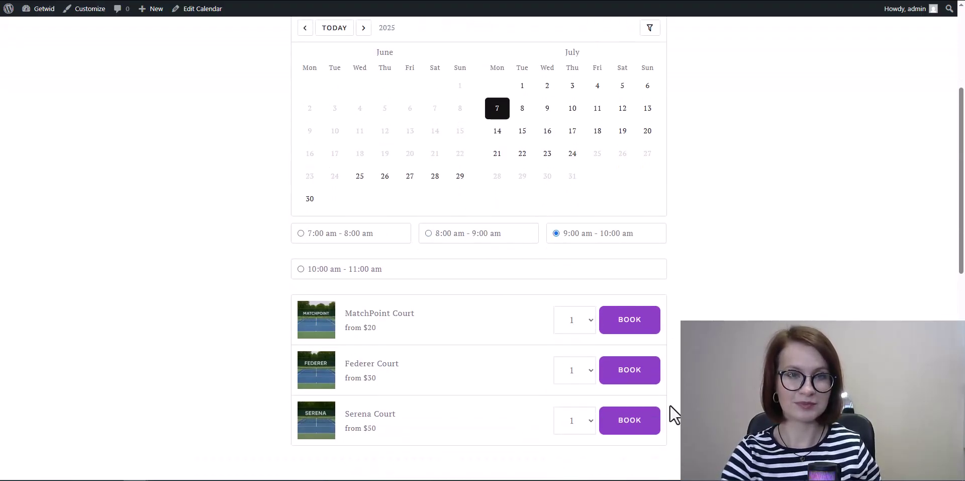
{"action": "left_click", "coordinate": [636, 390]}
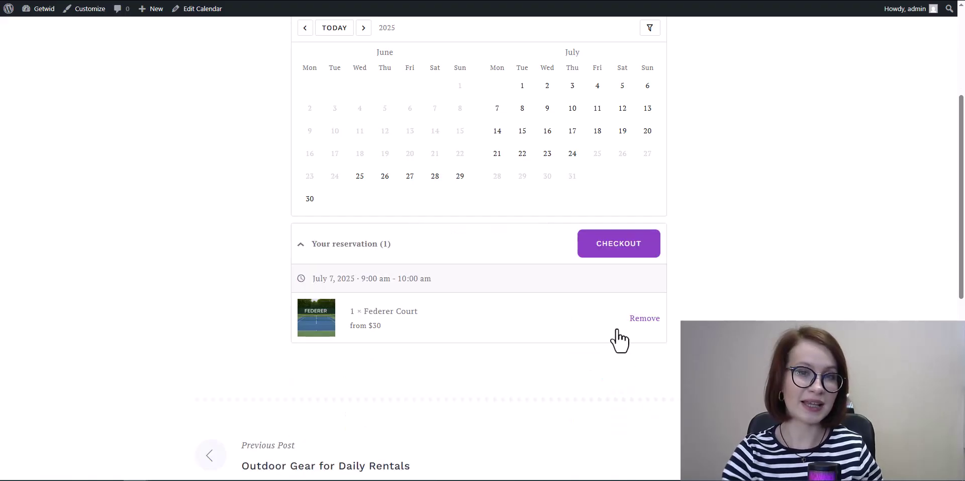
{"action": "left_click", "coordinate": [624, 246]}
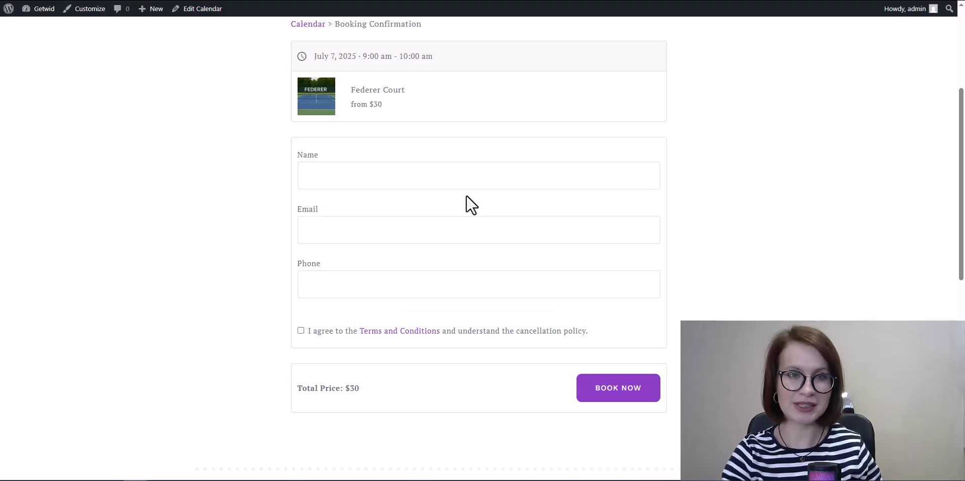
Step: Enter the customer's saved name, email and phone for the Federer Court reservation, accept the Terms and Conditions and book it
{"action": "left_click", "coordinate": [459, 179]}
{"action": "left_click", "coordinate": [403, 205]}
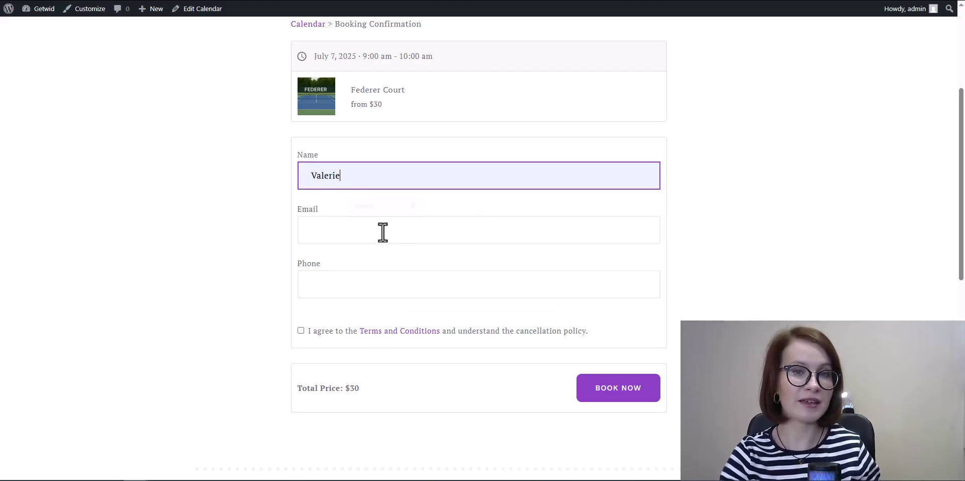
{"action": "left_click", "coordinate": [383, 232]}
{"action": "left_click", "coordinate": [385, 259]}
{"action": "left_click", "coordinate": [379, 280]}
{"action": "left_click", "coordinate": [377, 314]}
{"action": "left_click", "coordinate": [301, 330]}
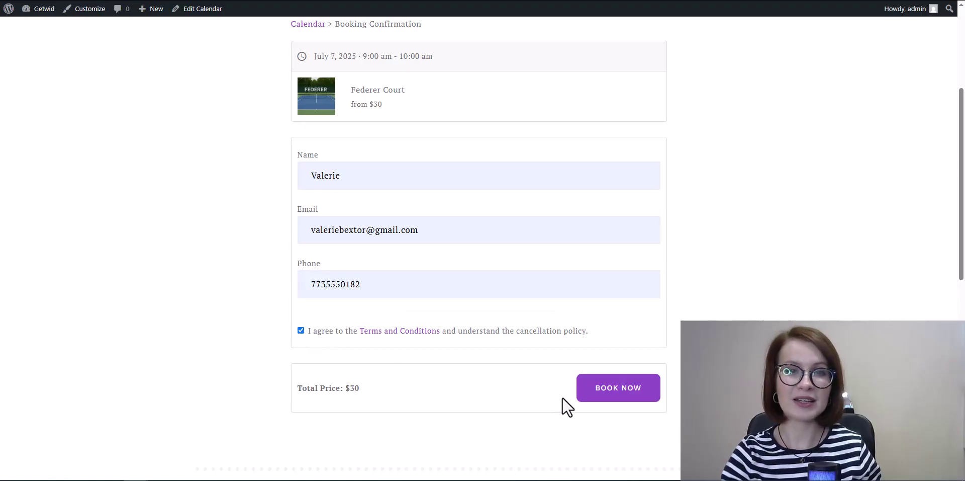
{"action": "left_click", "coordinate": [619, 397]}
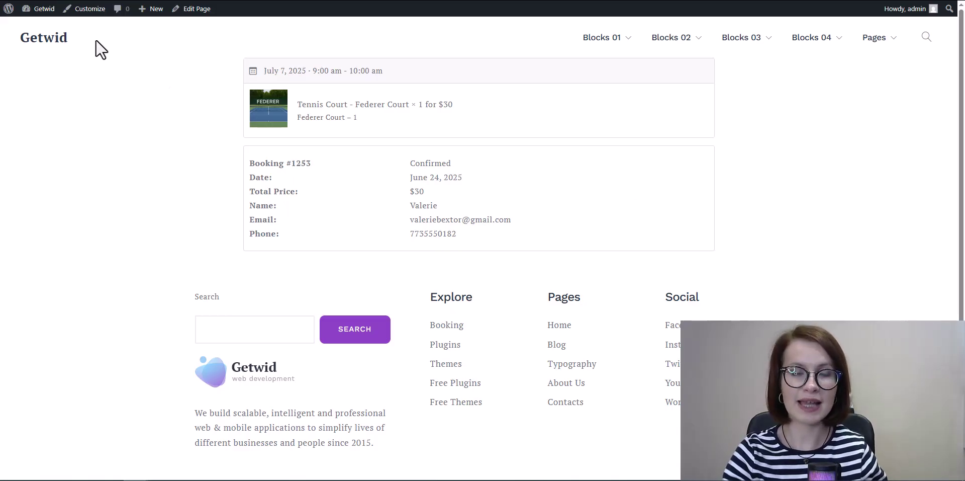
Step: Return to the WordPress dashboard, view the calendar plugin's bookings list and open the Treehouses booking
{"action": "mouse_move", "coordinate": [47, 16]}
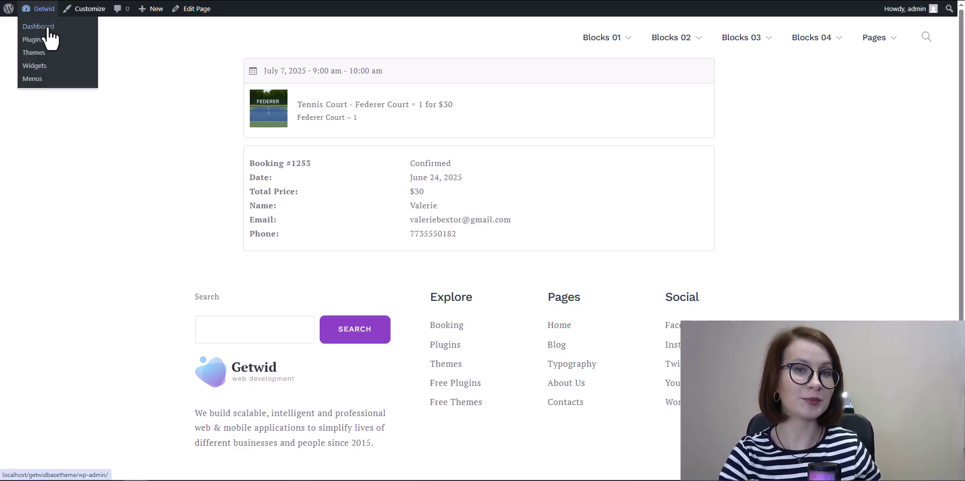
{"action": "left_click", "coordinate": [38, 26]}
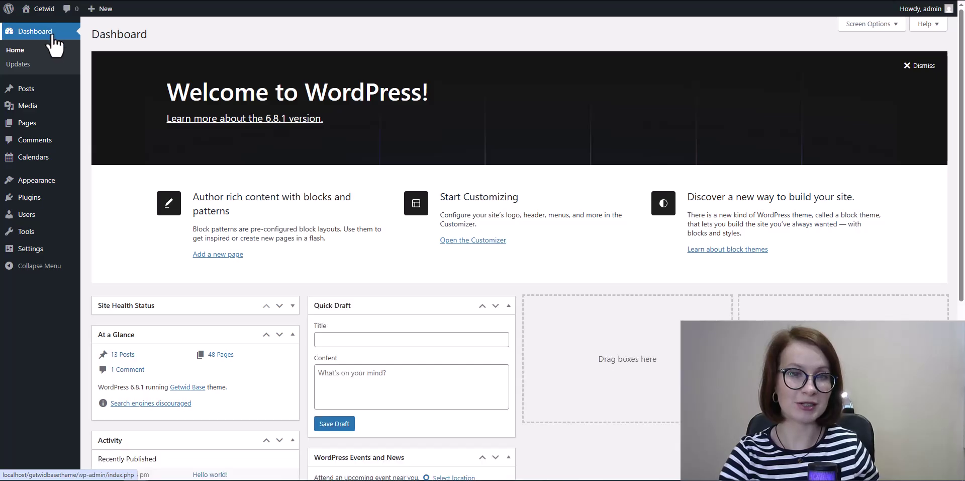
{"action": "mouse_move", "coordinate": [30, 160]}
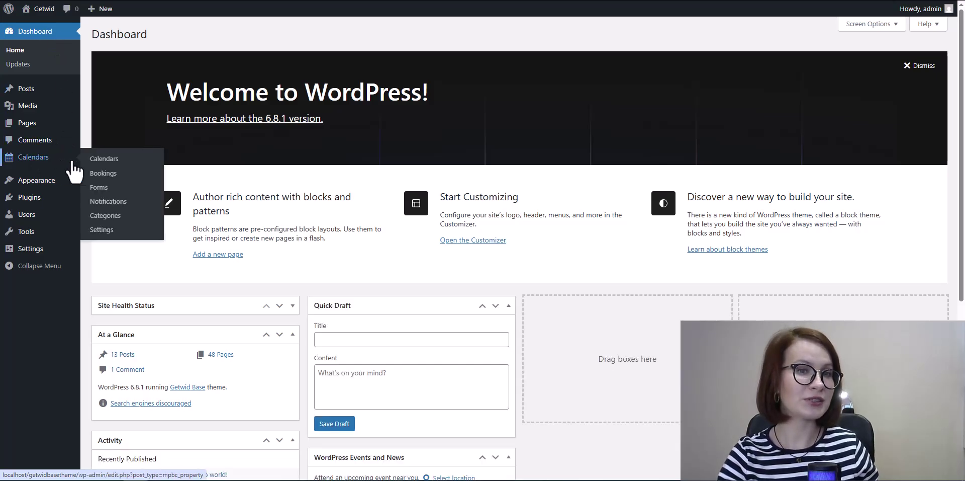
{"action": "left_click", "coordinate": [97, 176]}
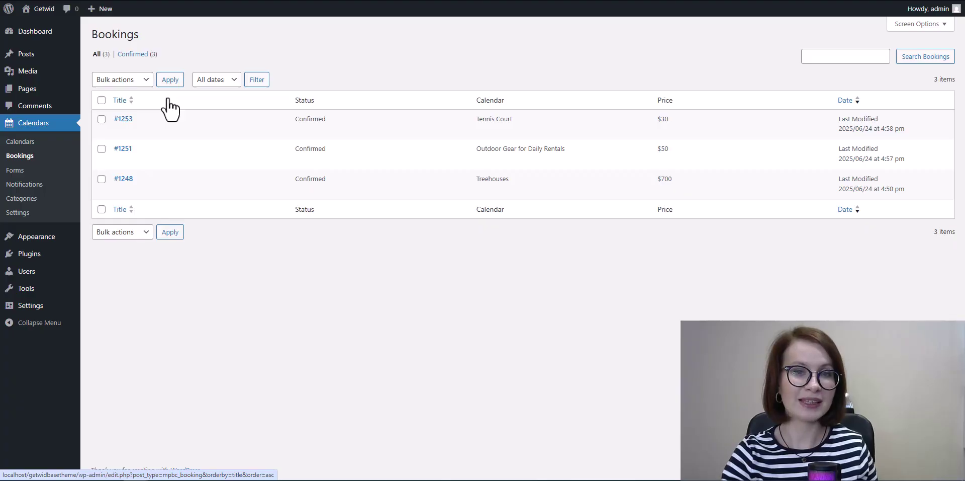
{"action": "left_click", "coordinate": [124, 182]}
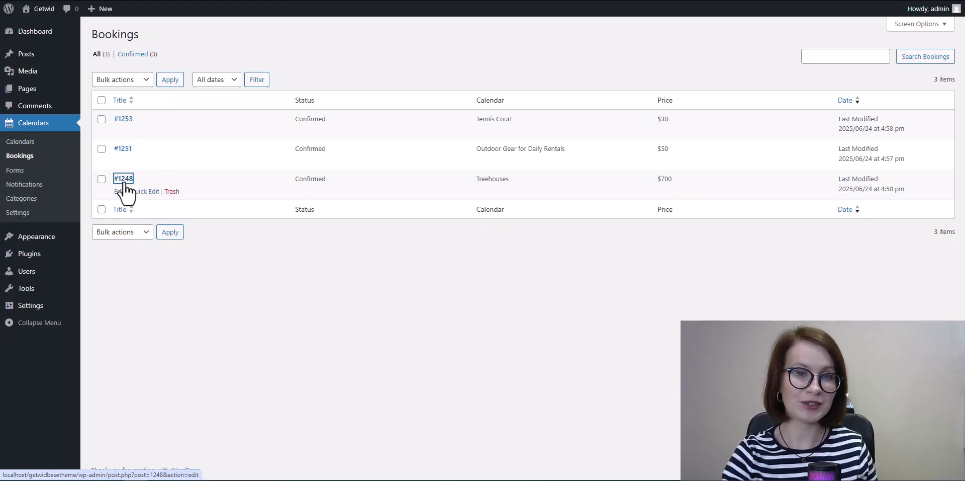